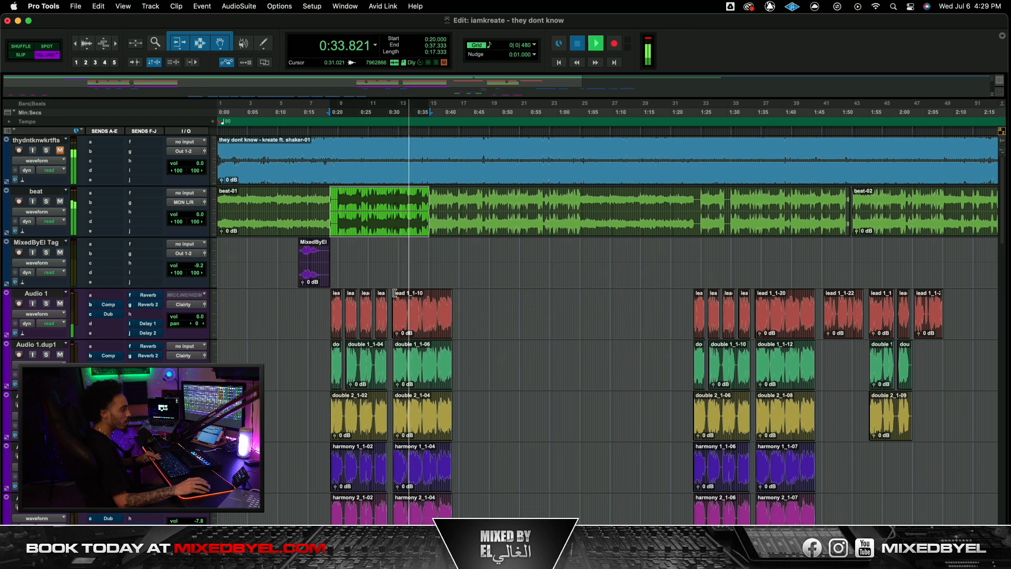
# Play back the selected section of the song with the NLS Buss plug-in open on the beat track.
pyautogui.press('space')
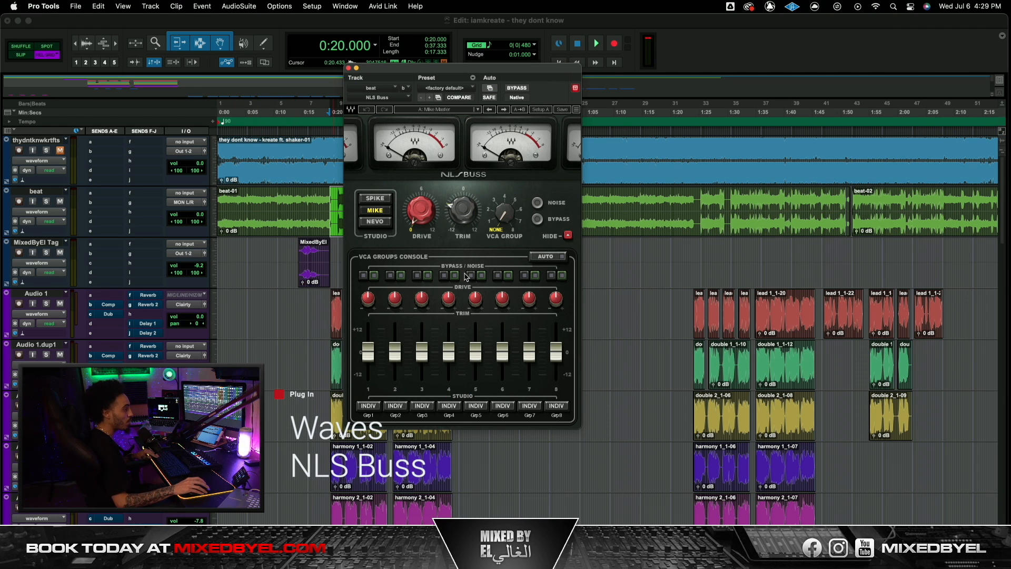
pyautogui.moveTo(386, 76); pyautogui.dragTo(398, 96)
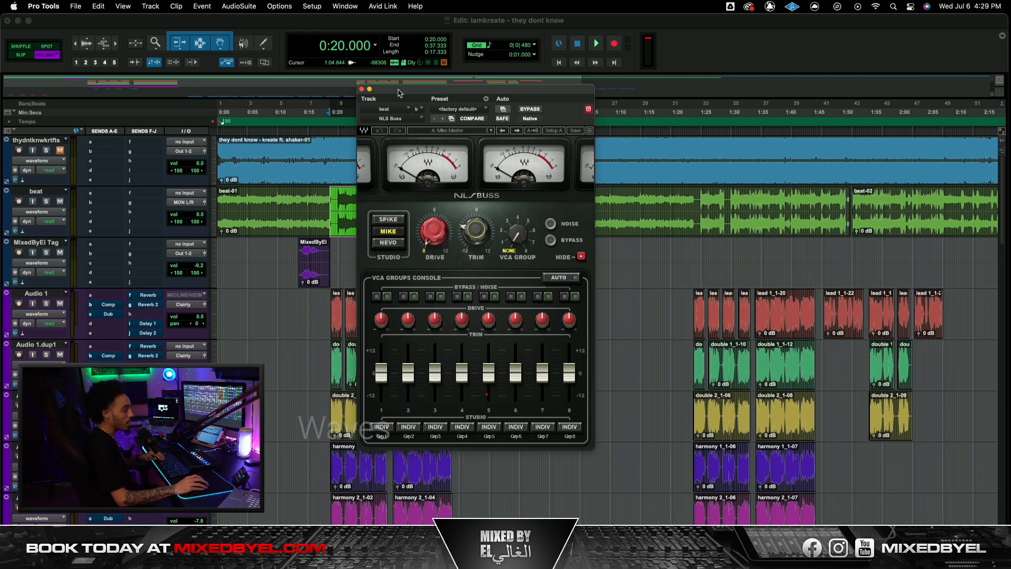
pyautogui.press('space')
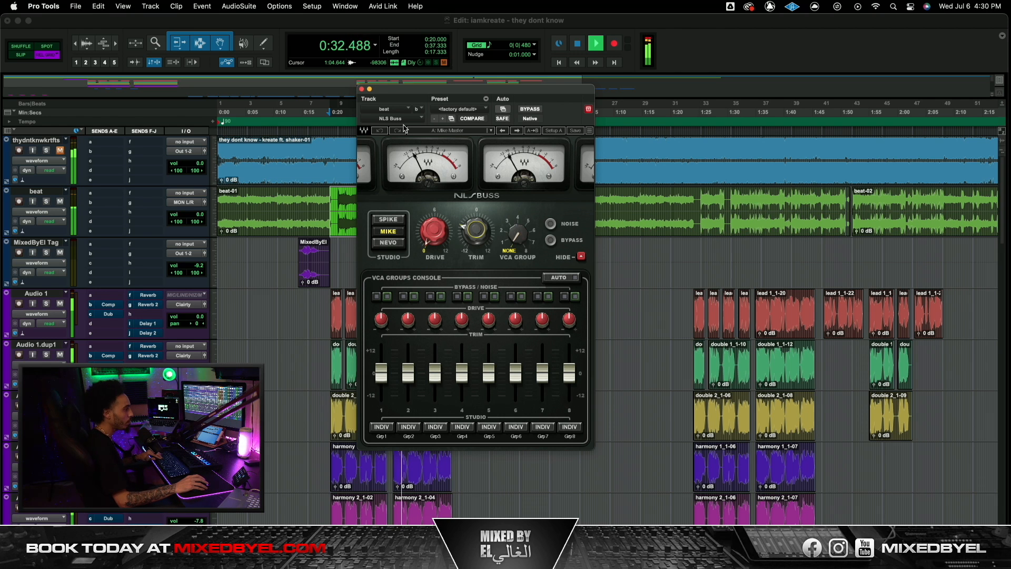
pyautogui.press('space')
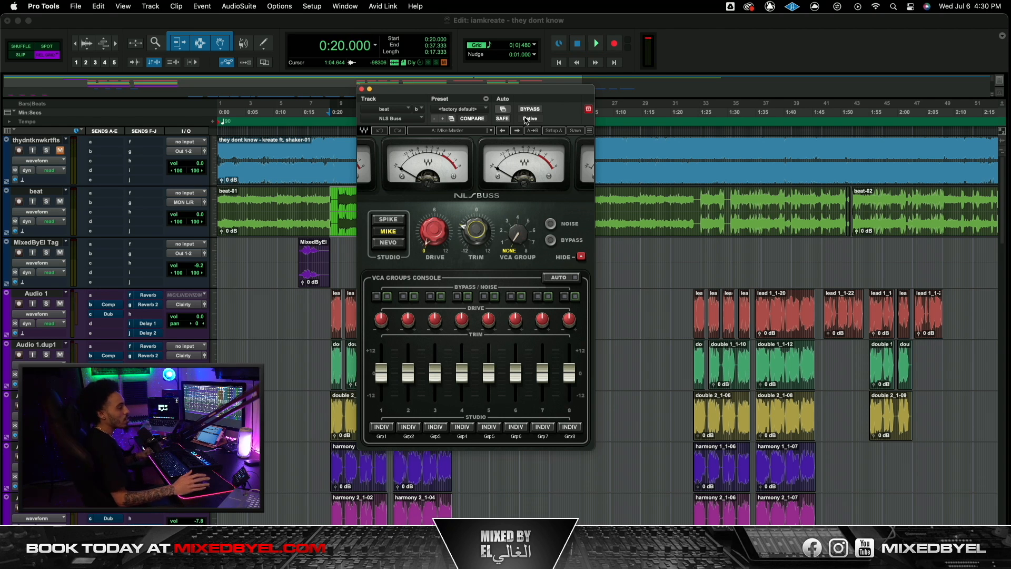
# Switch the NLS Buss studio model to Spike and back to Mike, and close the plug-in.
pyautogui.click(392, 222)
pyautogui.click(387, 232)
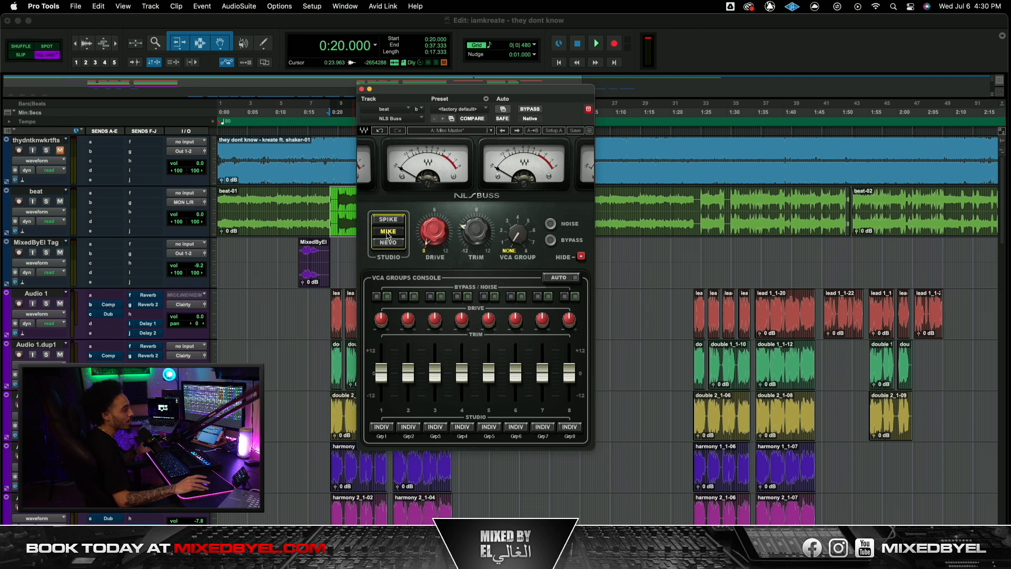
pyautogui.click(362, 89)
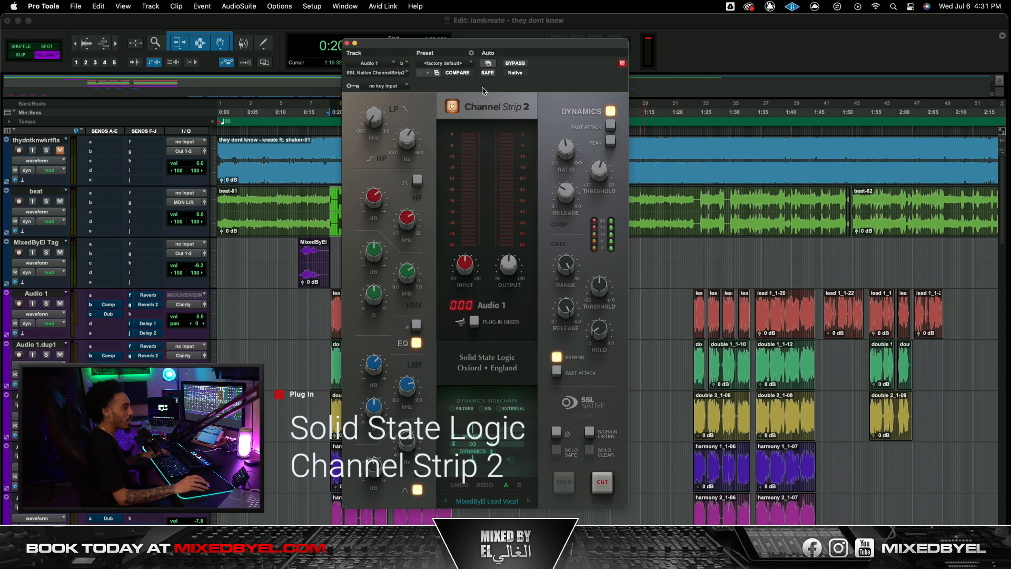
# Examine the filter, EQ and compressor settings of the SSL Channel Strip 2 on Audio 1, and close the plug-in.
pyautogui.moveTo(445, 49); pyautogui.dragTo(441, 46)
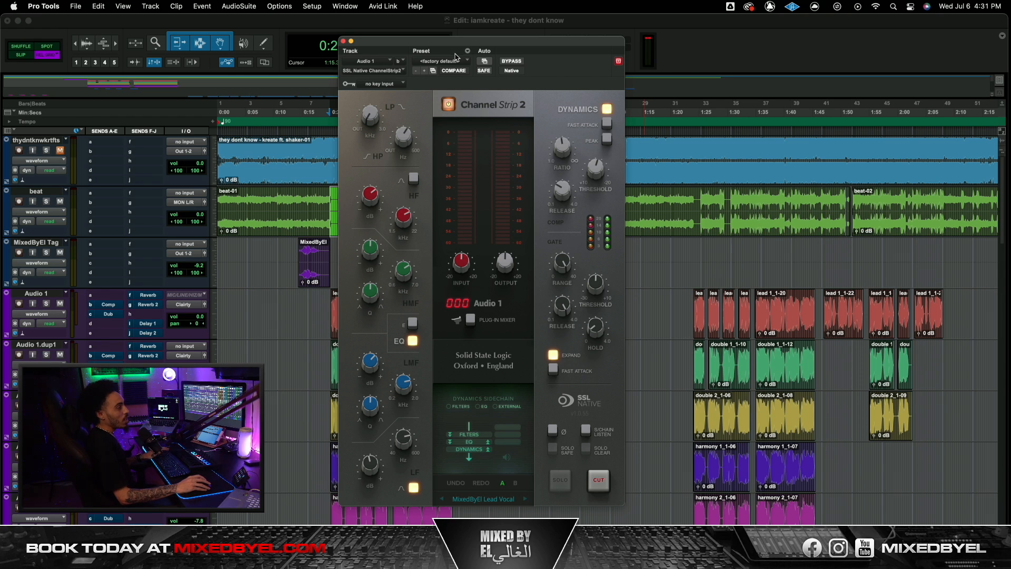
pyautogui.moveTo(404, 136)
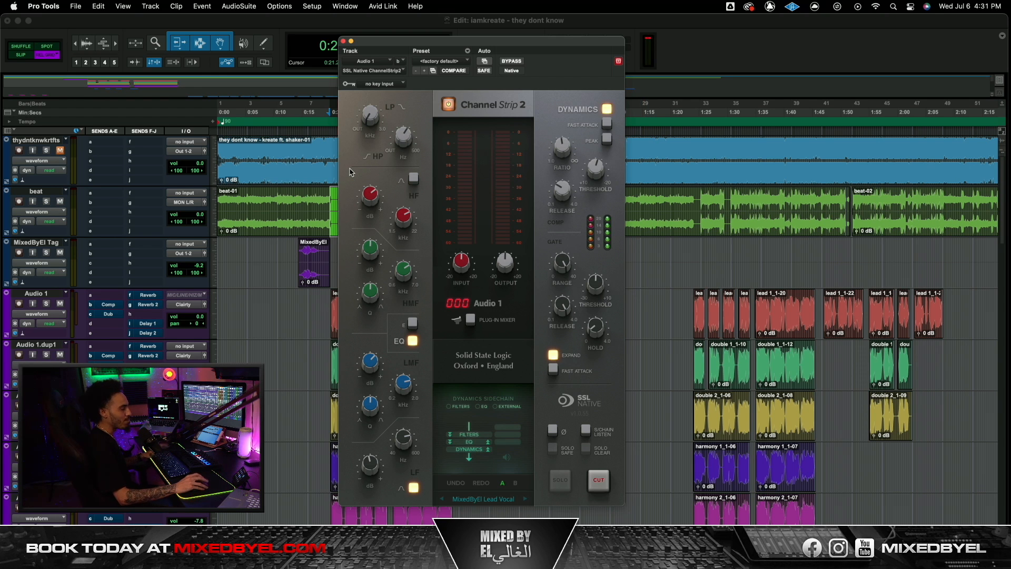
pyautogui.moveTo(371, 200)
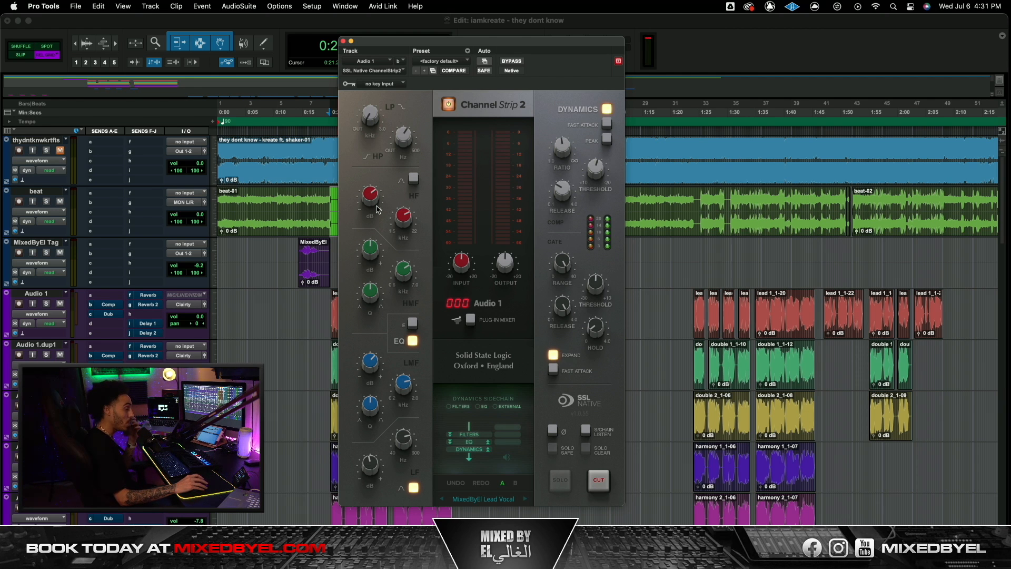
pyautogui.moveTo(351, 227)
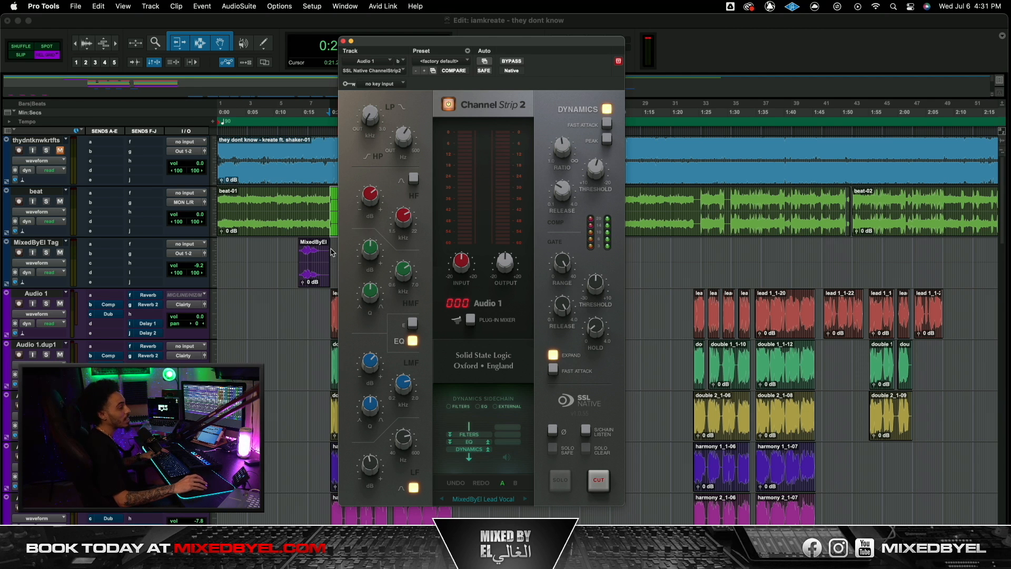
pyautogui.moveTo(406, 258)
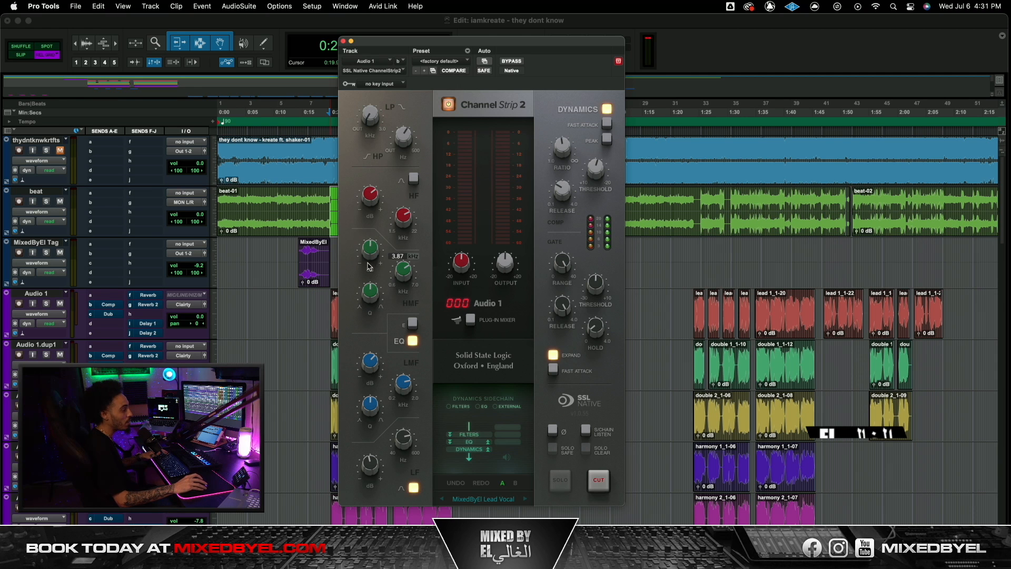
pyautogui.moveTo(415, 406)
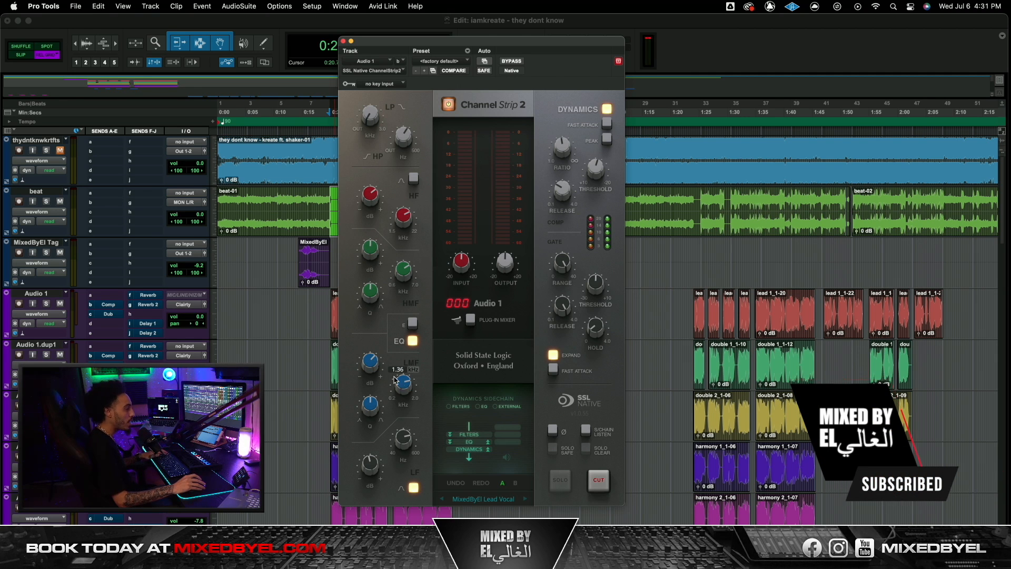
pyautogui.moveTo(376, 467)
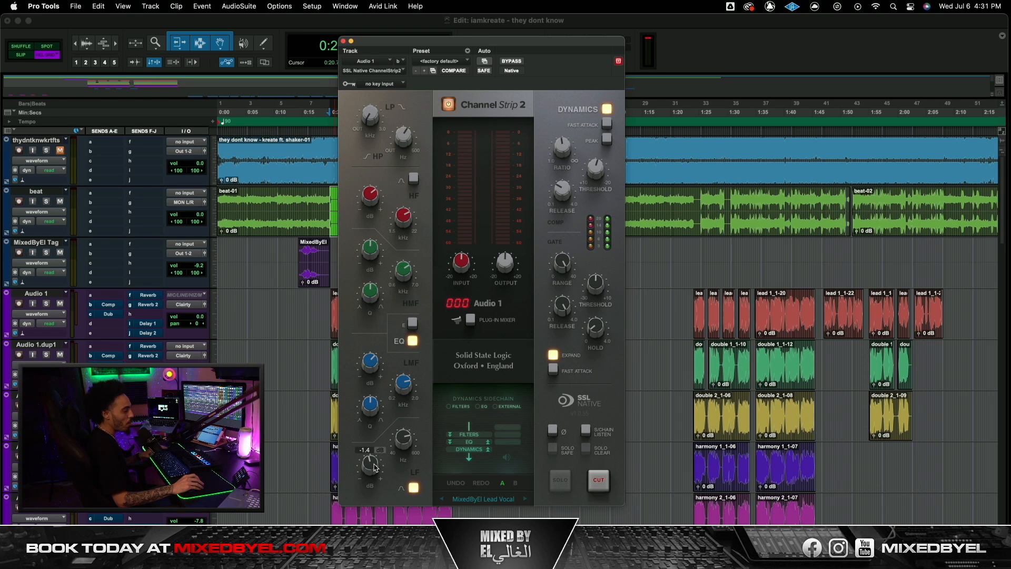
pyautogui.moveTo(410, 445)
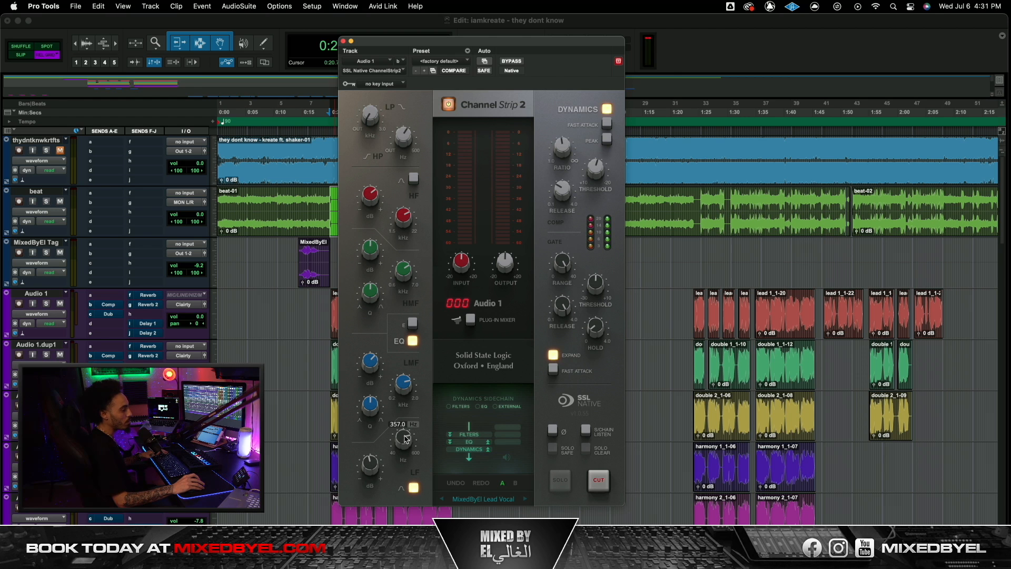
pyautogui.moveTo(564, 154)
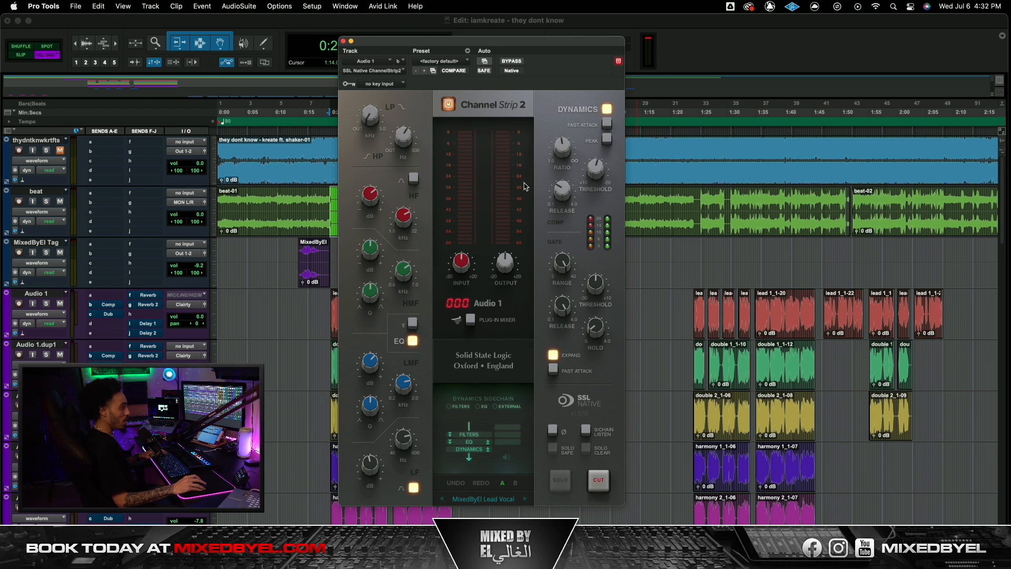
pyautogui.click(343, 40)
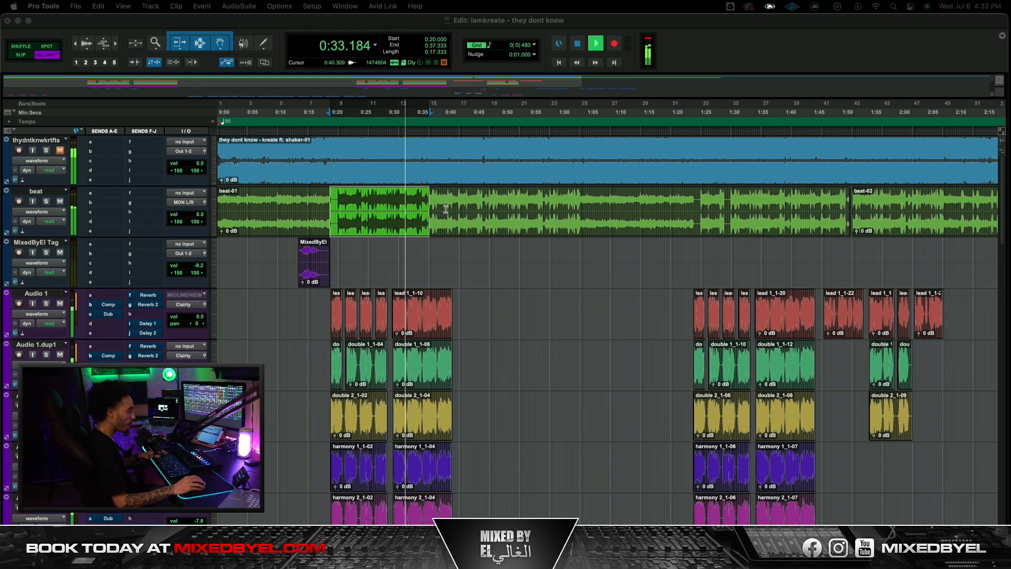
# Stop playback and examine the FG-Stress, Virtual Channel, Revival and FG-Bomber modules of Audio 1's Virtual Mix Rack, closing it when finished.
pyautogui.press('space')
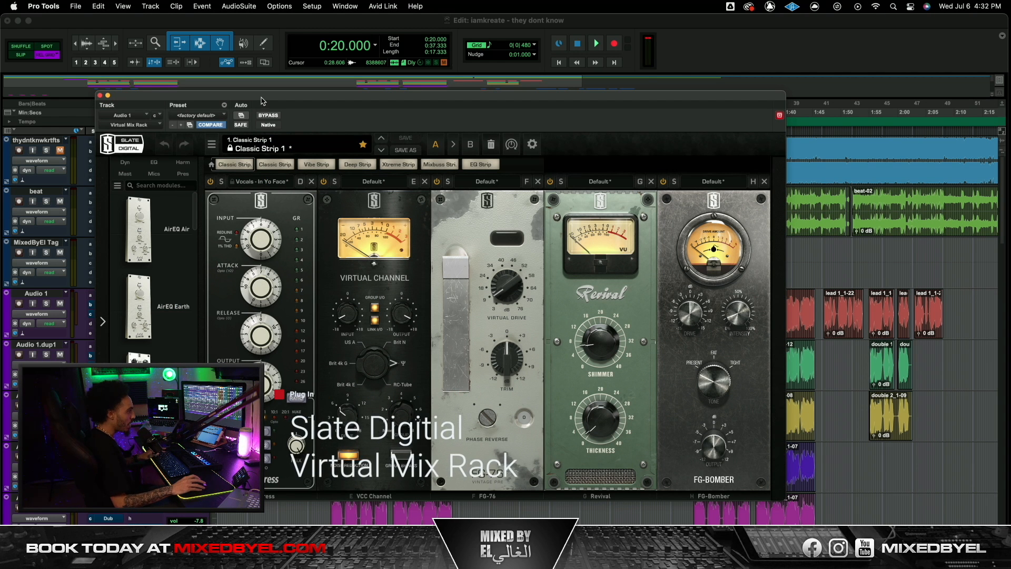
pyautogui.moveTo(261, 101); pyautogui.dragTo(329, 98)
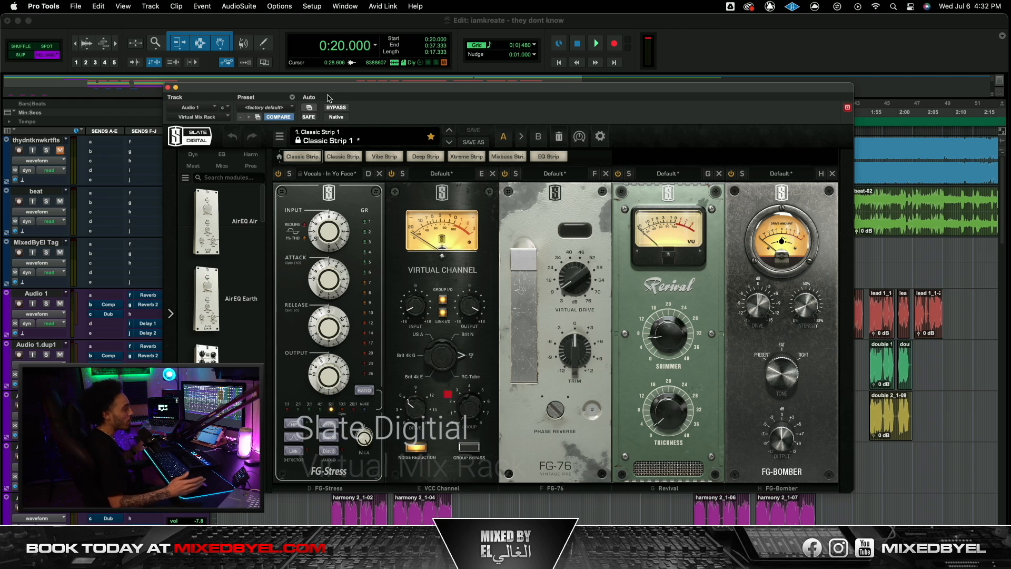
pyautogui.moveTo(327, 99); pyautogui.dragTo(321, 96)
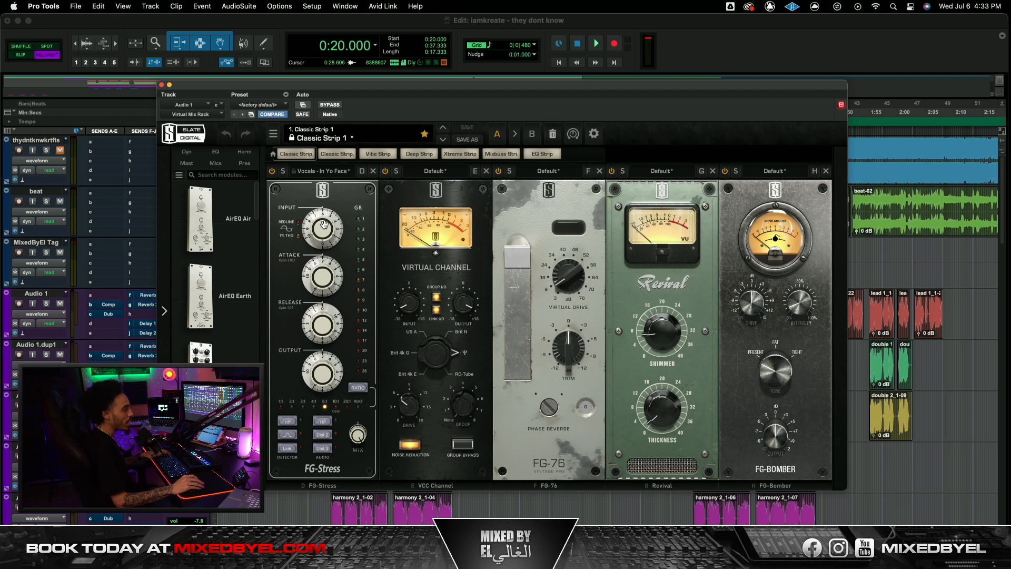
pyautogui.moveTo(322, 376)
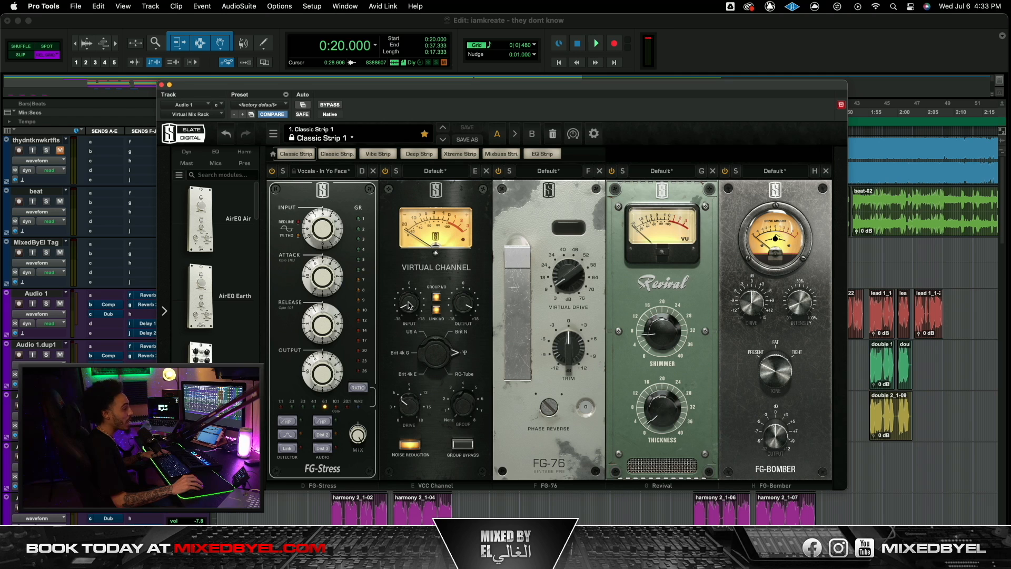
pyautogui.moveTo(407, 305)
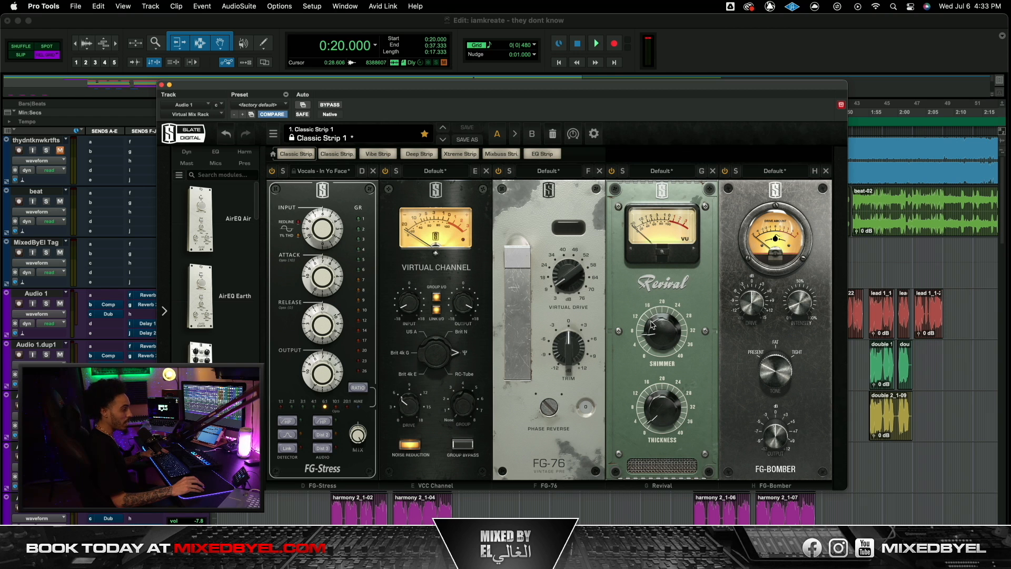
pyautogui.moveTo(532, 90); pyautogui.dragTo(519, 84)
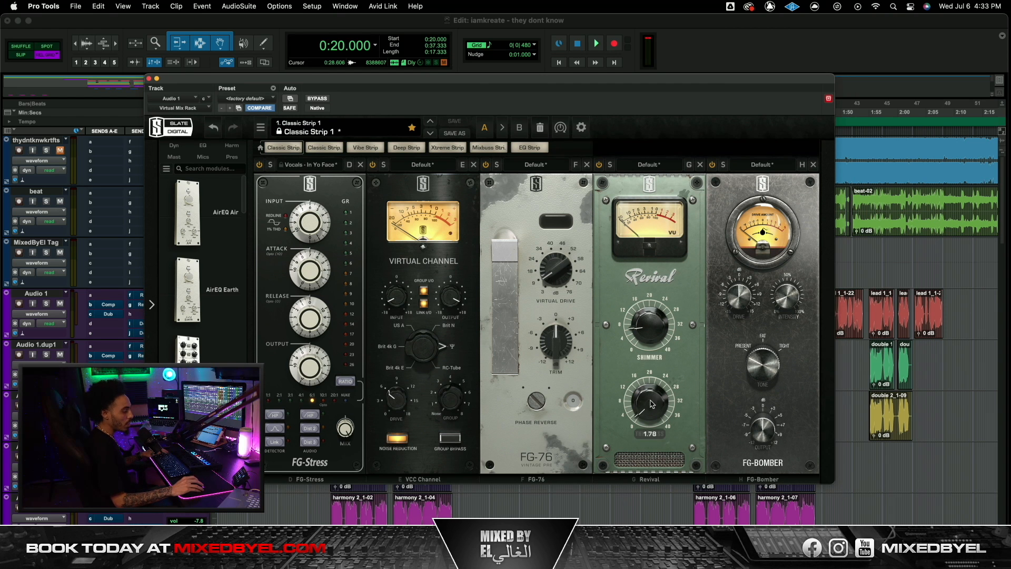
pyautogui.moveTo(652, 407)
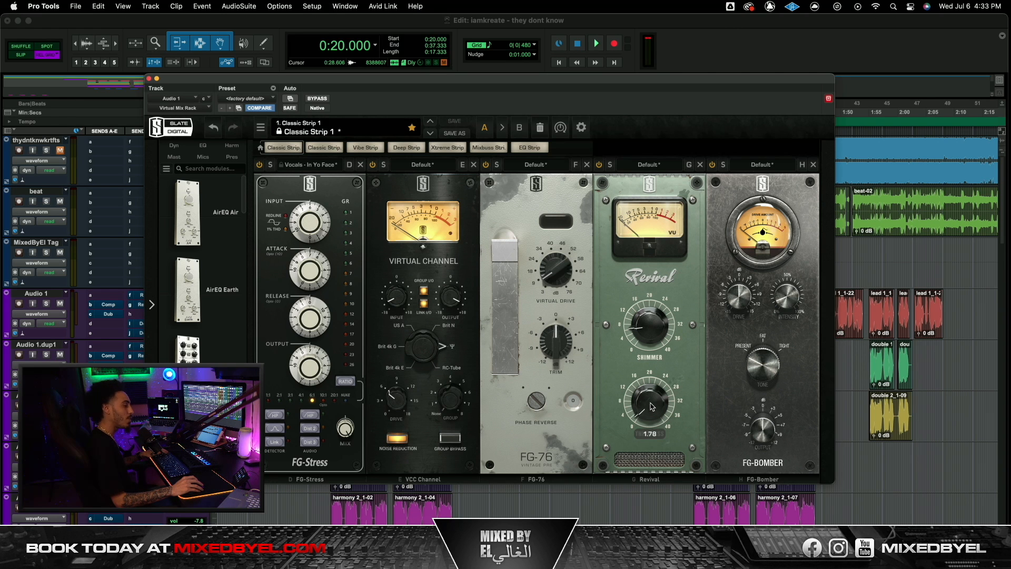
pyautogui.moveTo(642, 79); pyautogui.dragTo(612, 82)
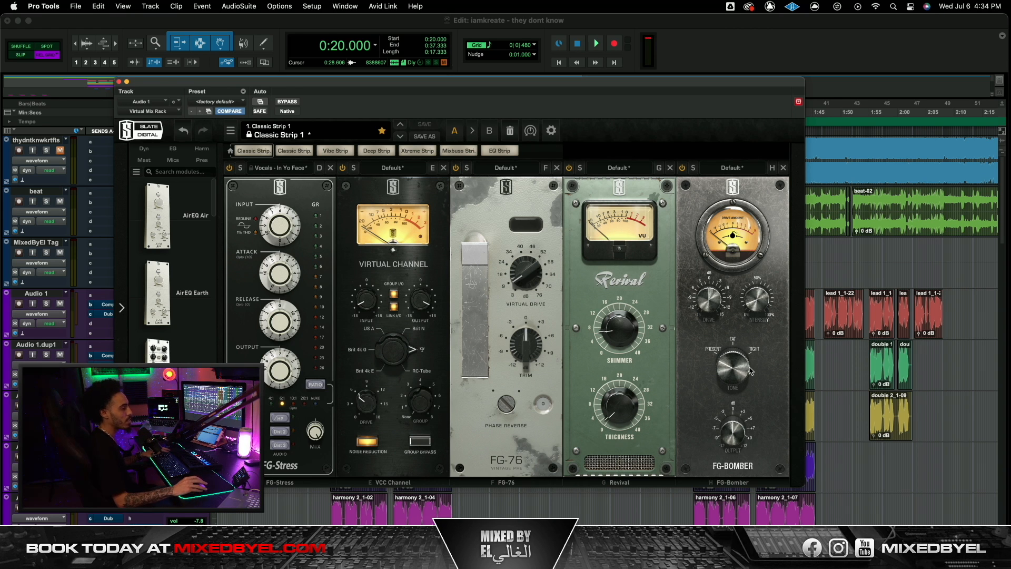
pyautogui.moveTo(752, 305)
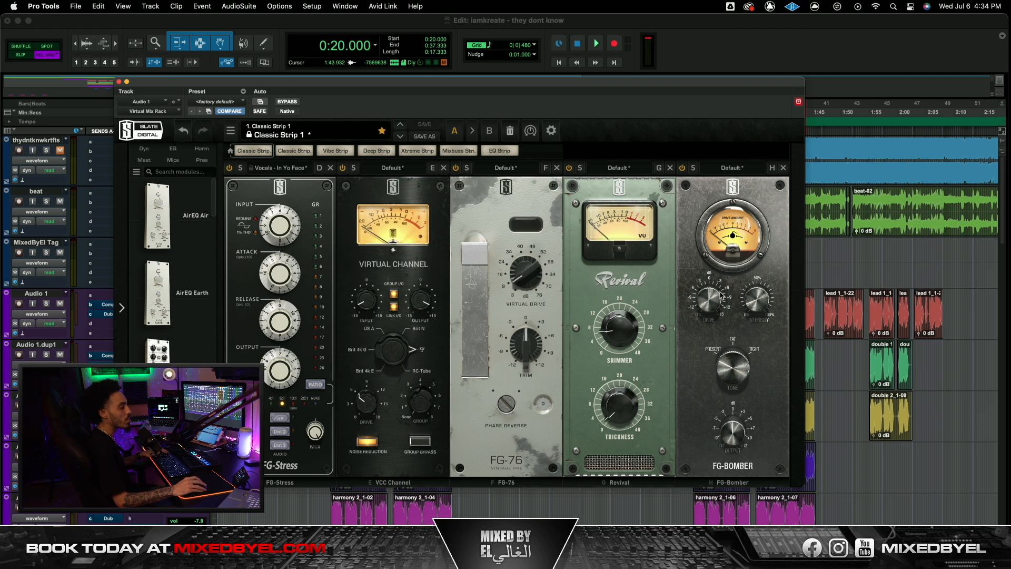
pyautogui.click(119, 81)
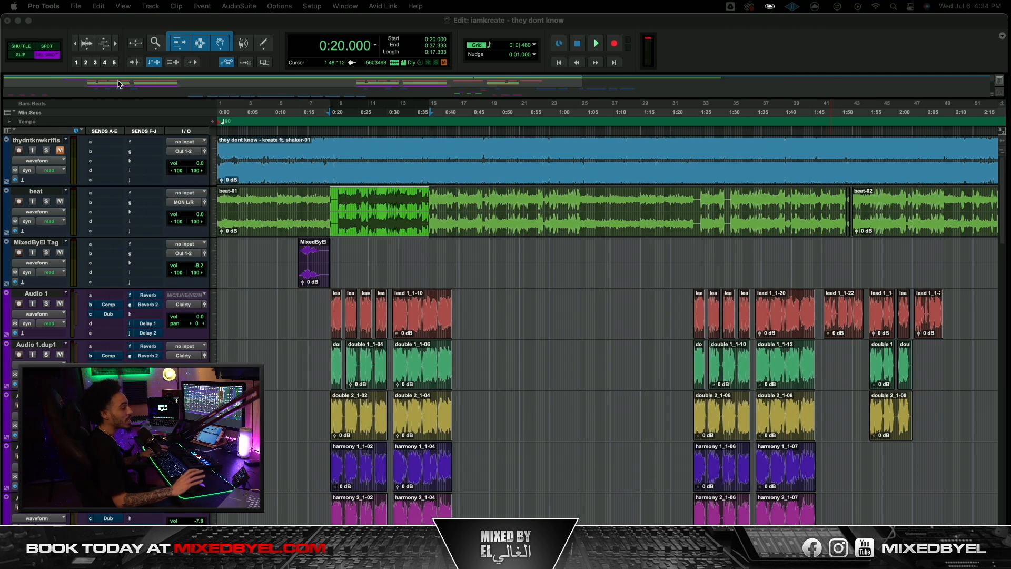
# Audition the selected section and check the threshold of the DeEsser on Audio 1 during playback.
pyautogui.press('space')
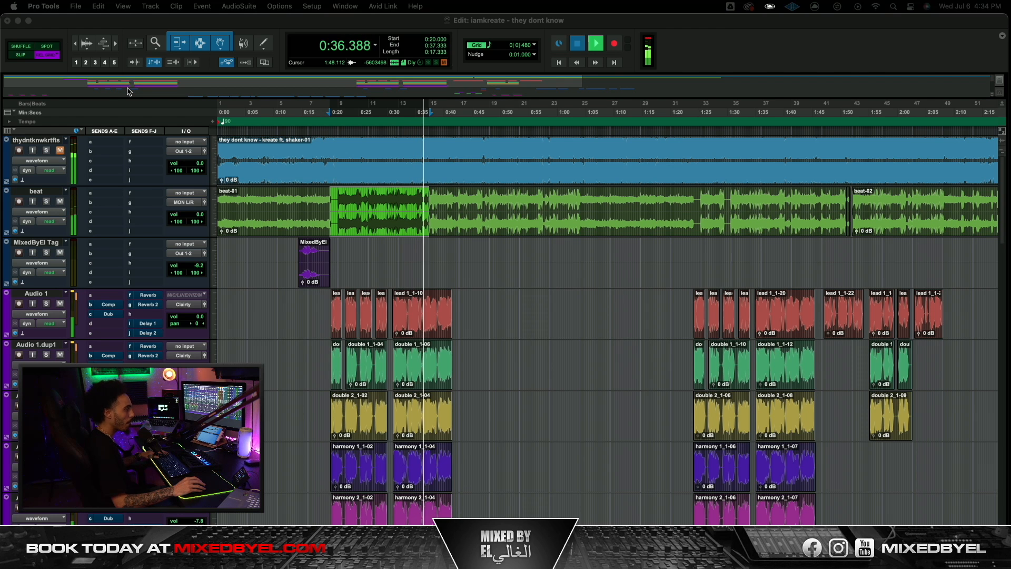
pyautogui.press('space')
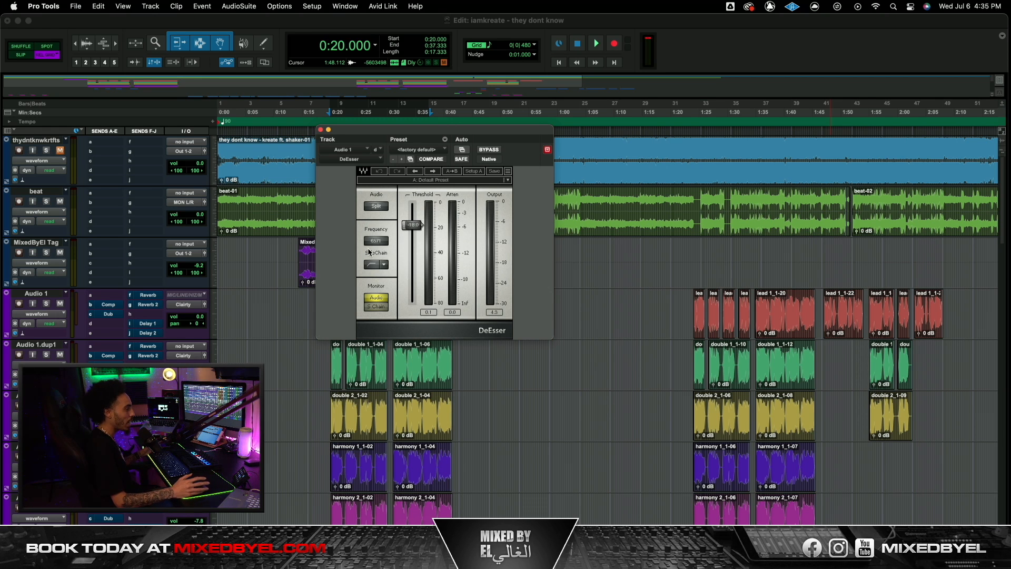
pyautogui.moveTo(412, 224); pyautogui.dragTo(412, 224)
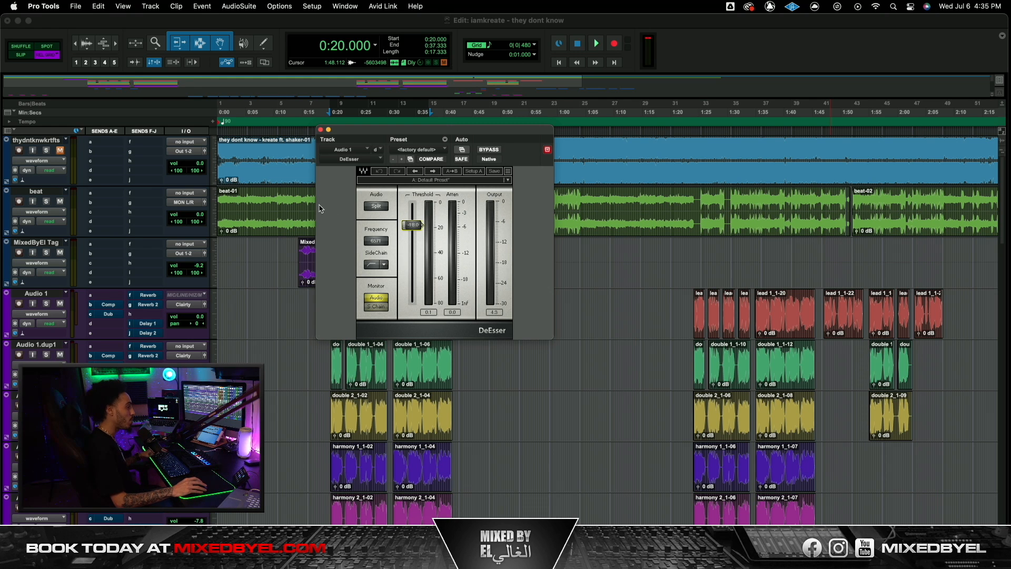
pyautogui.press('space')
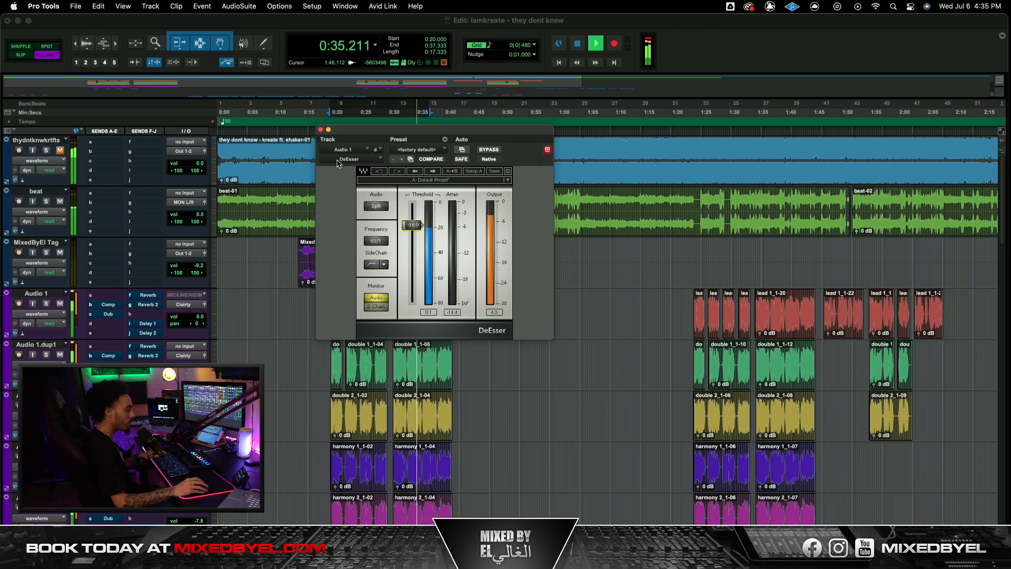
pyautogui.press('space')
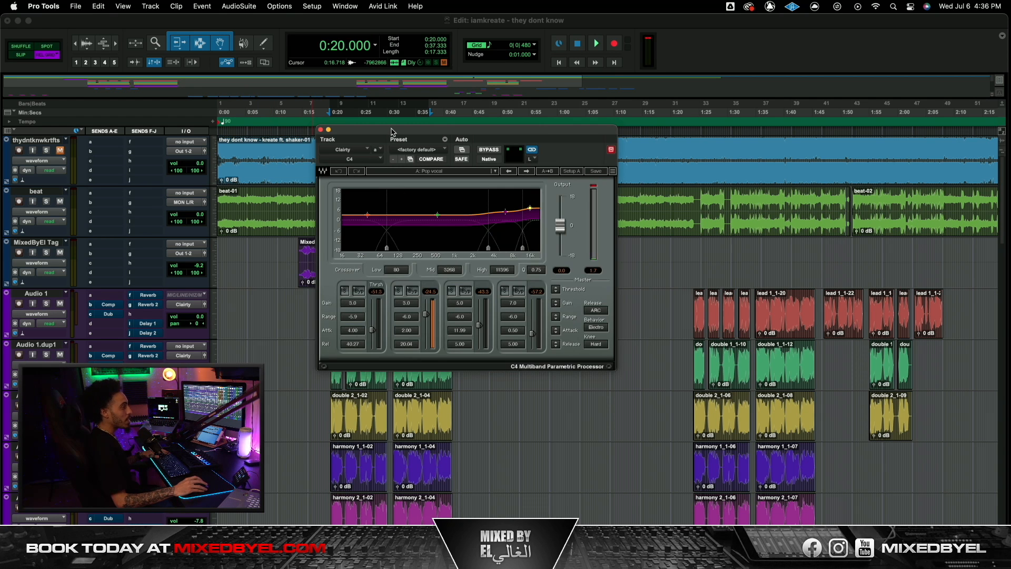
# Review the Pop vocal preset of the C4 multiband processor on the Clairty track and close the plug-in.
pyautogui.moveTo(391, 132); pyautogui.dragTo(408, 156)
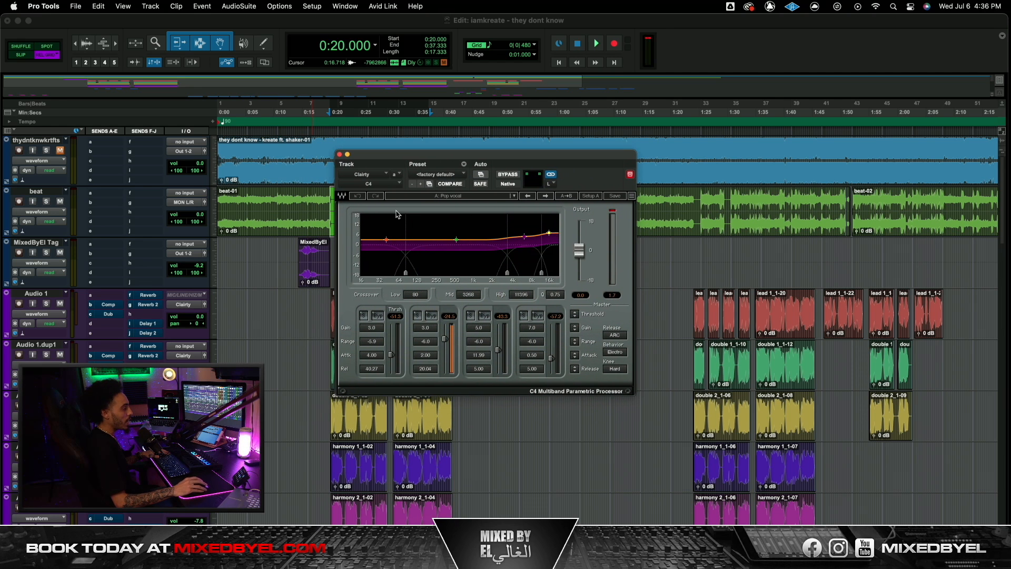
pyautogui.moveTo(423, 164); pyautogui.dragTo(402, 175)
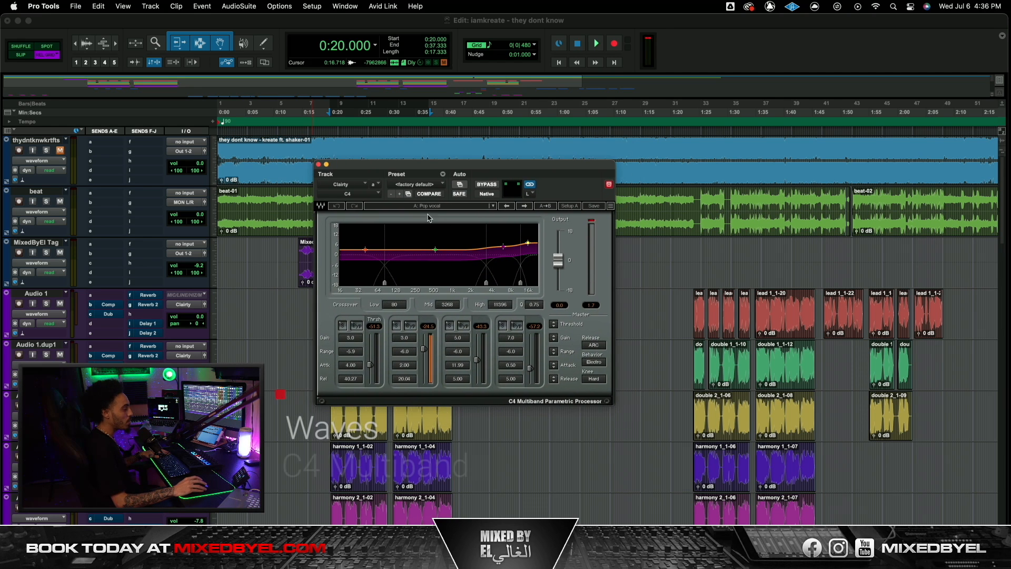
pyautogui.click(318, 165)
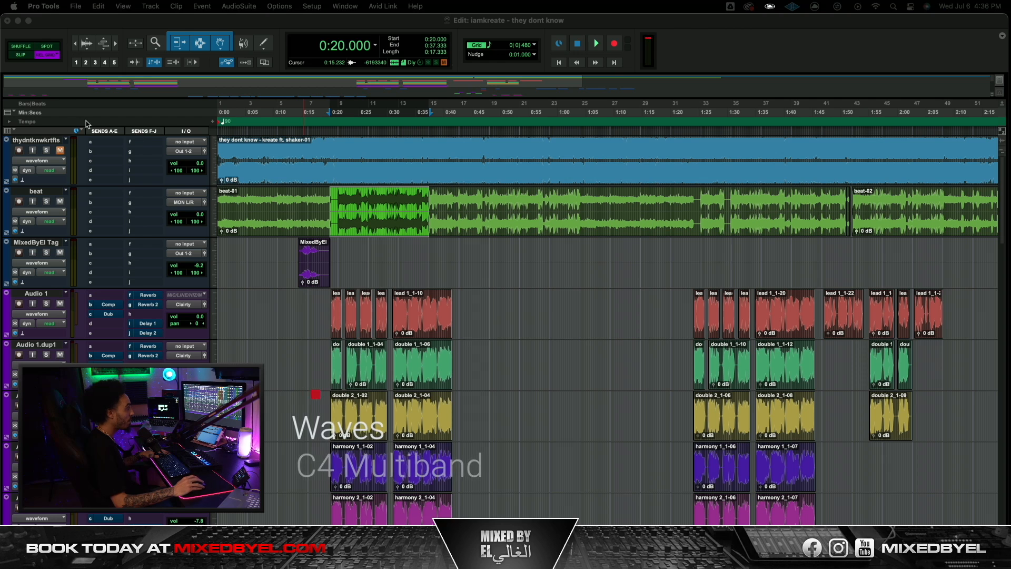
# Review the compression, gate and gain settings of the RVox on the Clairty track and close the plug-in.
pyautogui.moveTo(429, 168); pyautogui.dragTo(456, 141)
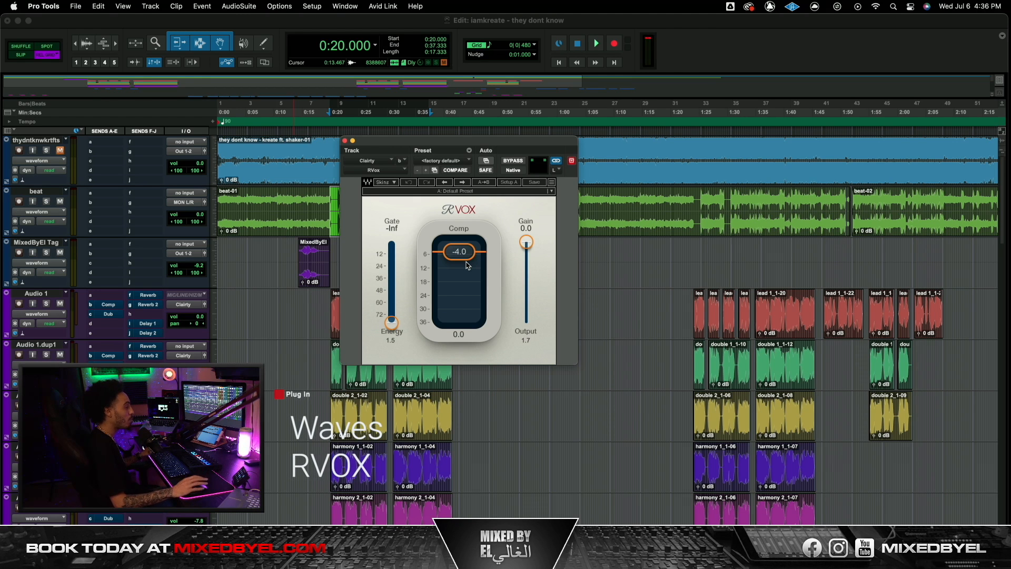
pyautogui.click(372, 169)
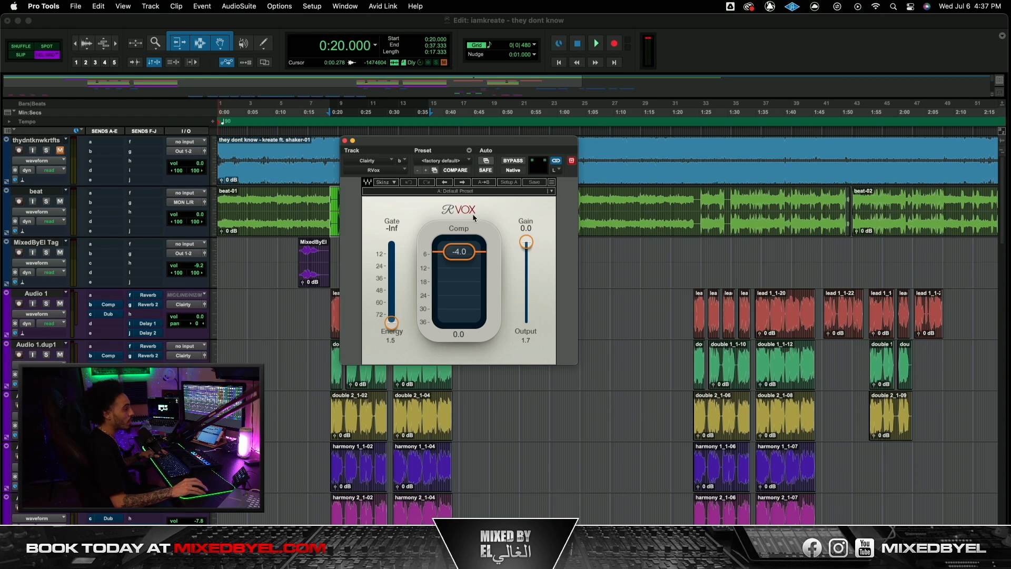
pyautogui.click(344, 141)
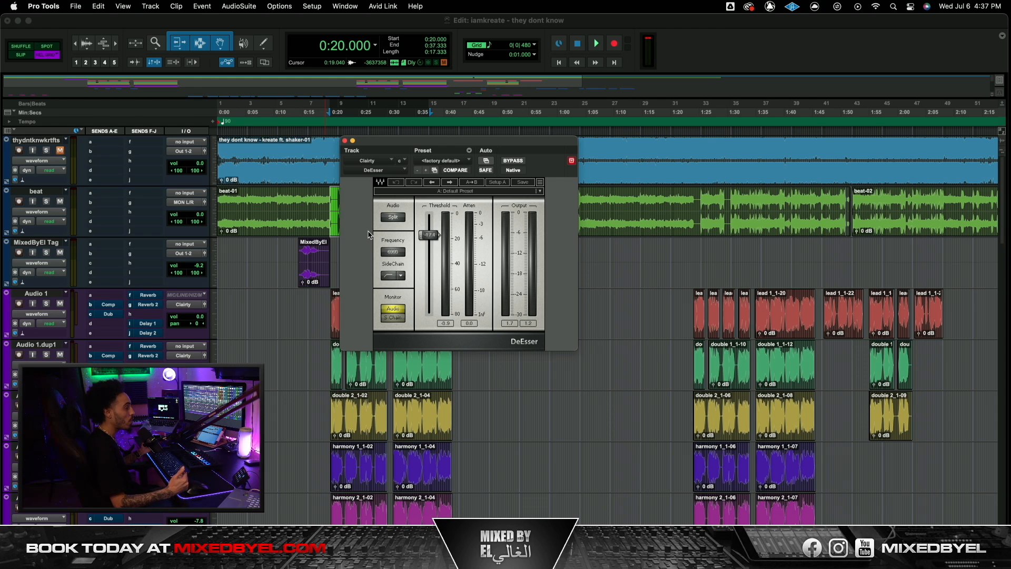
# Audition the selected section while checking the DeEsser's gain reduction on the Clairty track, and stop playback.
pyautogui.press('space')
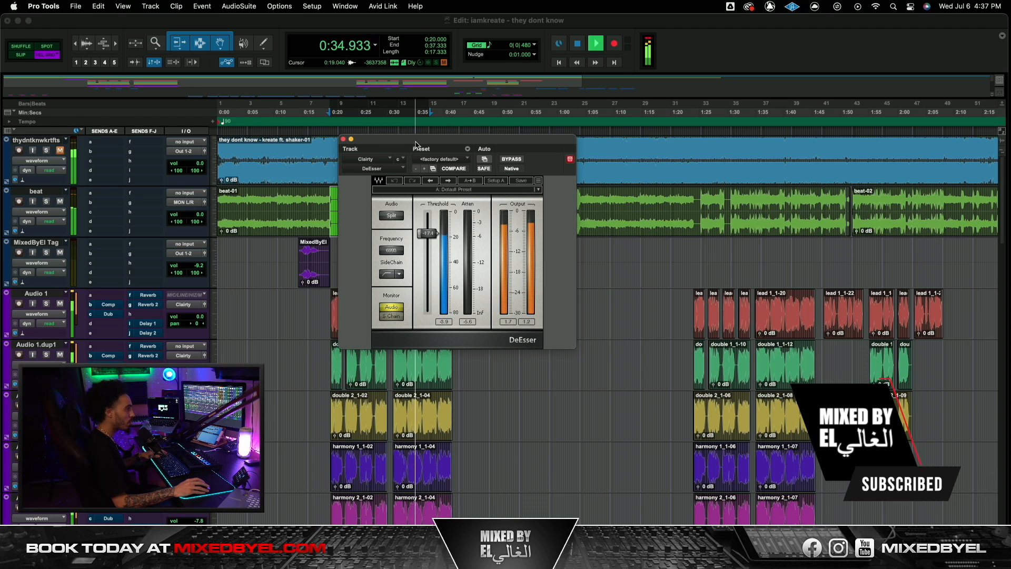
pyautogui.moveTo(413, 142); pyautogui.dragTo(416, 141)
pyautogui.press('space')
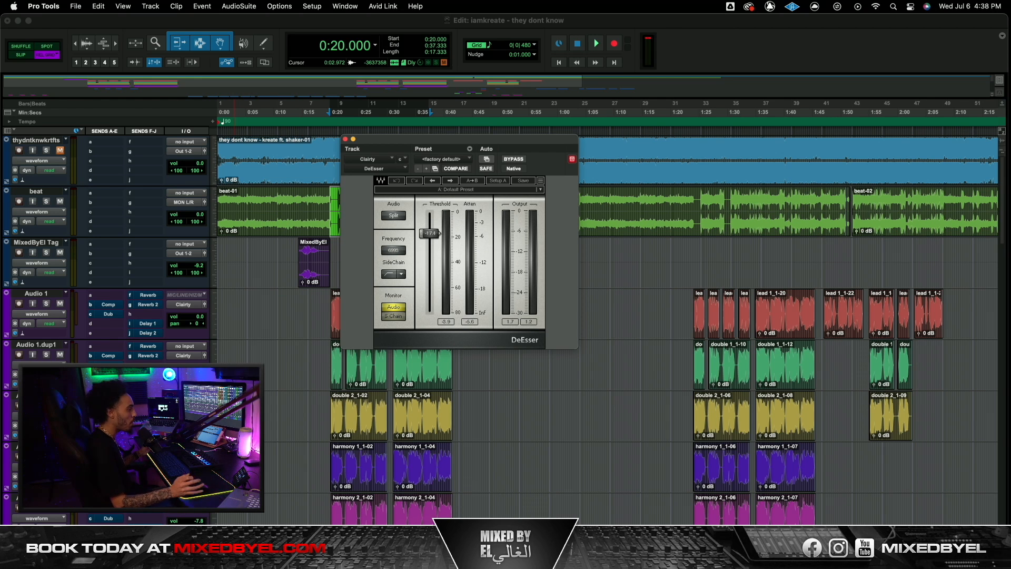
# Set band 3's frequency to 241 Hz in the Q3 equalizer on the Clairty track.
pyautogui.moveTo(433, 140); pyautogui.dragTo(406, 118)
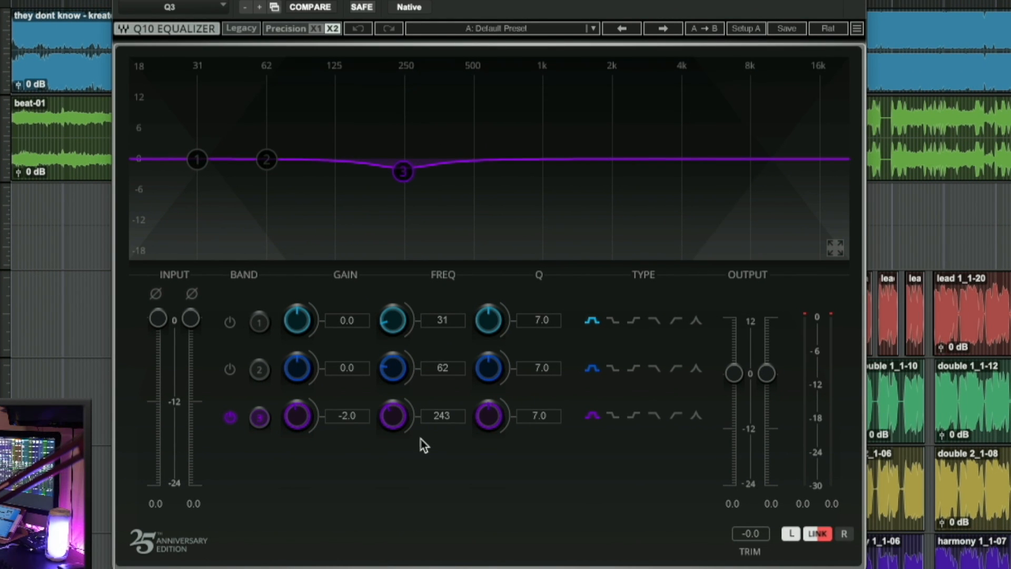
pyautogui.moveTo(401, 427)
pyautogui.mouseDown()
pyautogui.moveTo(402, 411)
pyautogui.moveTo(402, 430)
pyautogui.mouseUp()
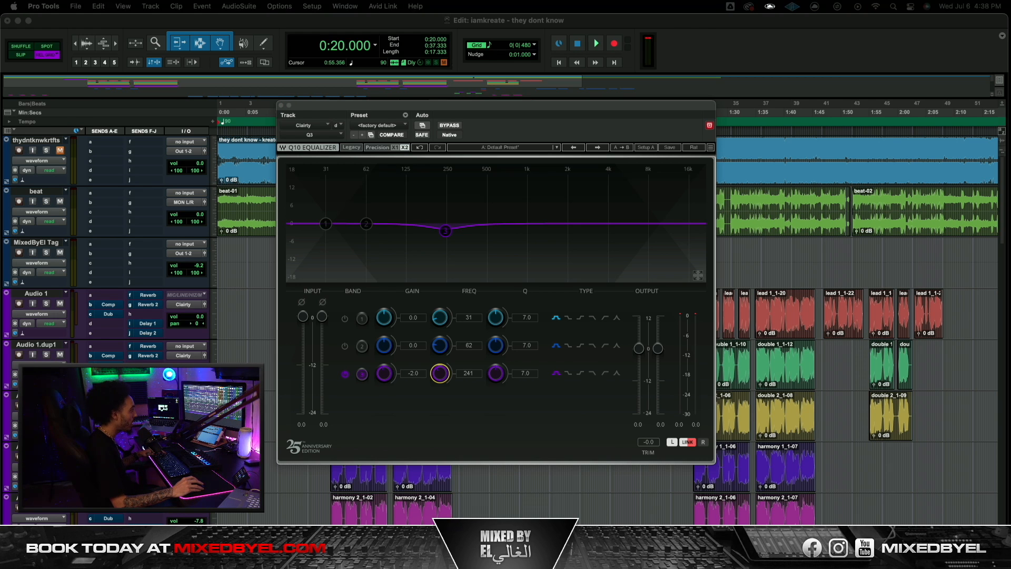
pyautogui.moveTo(531, 105); pyautogui.dragTo(449, 108)
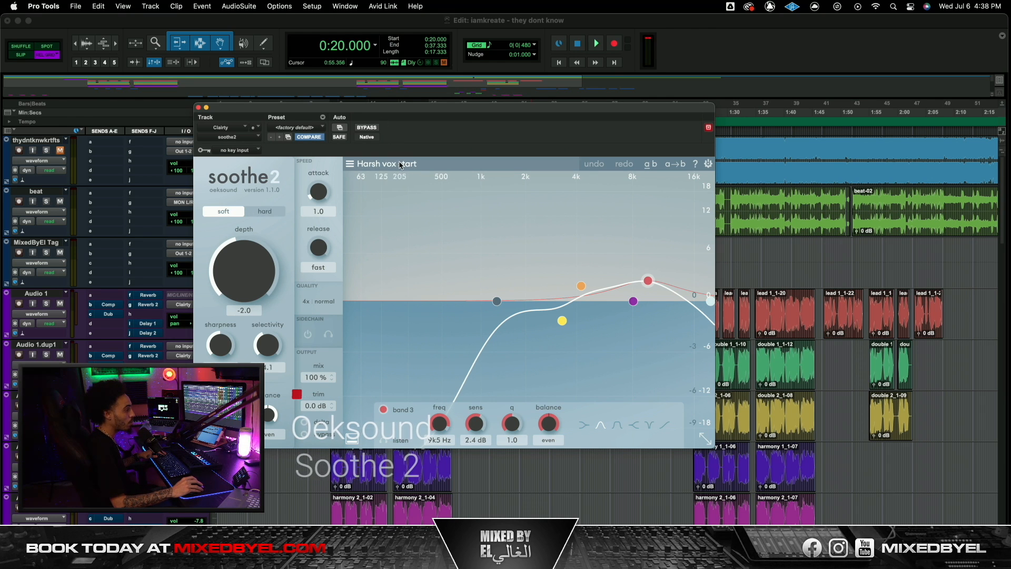
# Examine the Harsh vox start preset and the output mix and trim of soothe2 on the Clairty track.
pyautogui.click(375, 164)
pyautogui.click(464, 164)
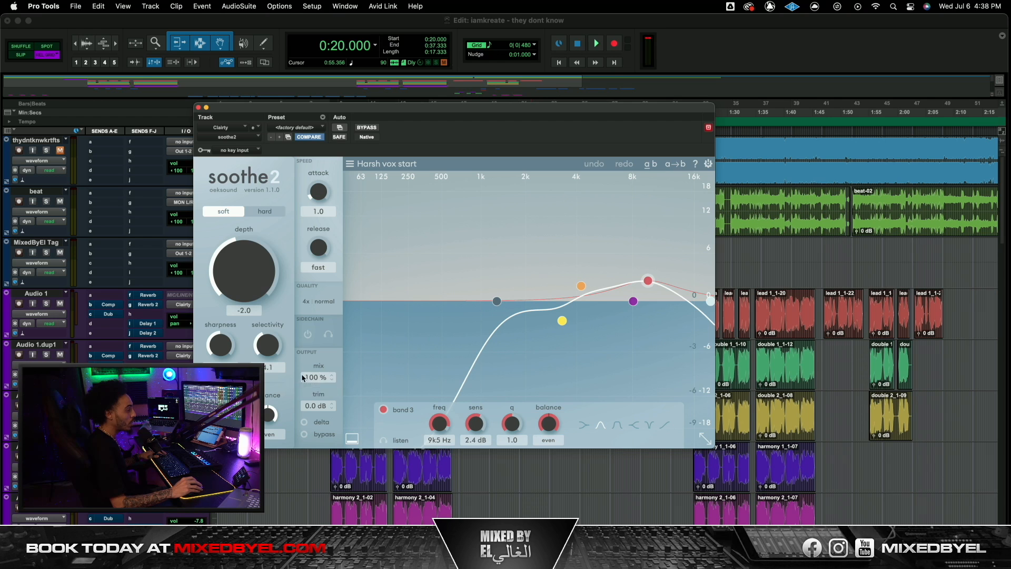
pyautogui.moveTo(304, 377); pyautogui.dragTo(311, 402)
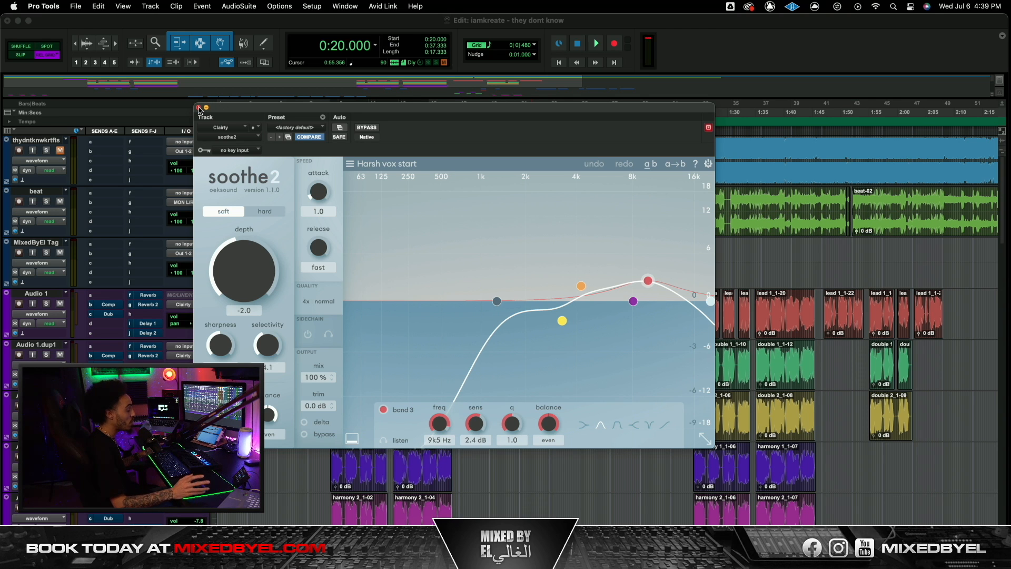
# Audition the selected section while watching soothe2's resonance reduction on the Clairty track.
pyautogui.press('space')
pyautogui.moveTo(298, 114); pyautogui.dragTo(305, 113)
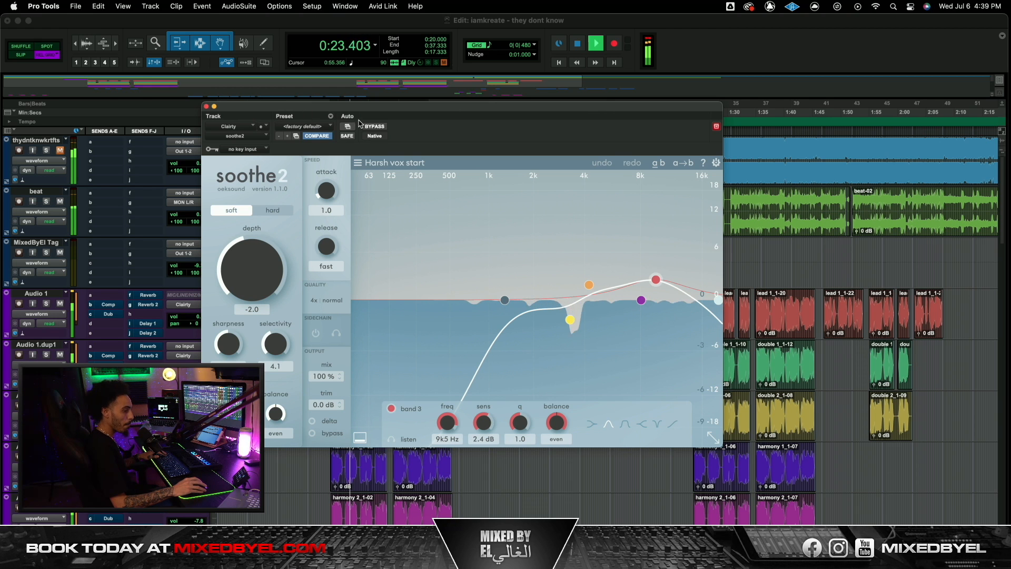
pyautogui.moveTo(341, 126); pyautogui.dragTo(437, 134)
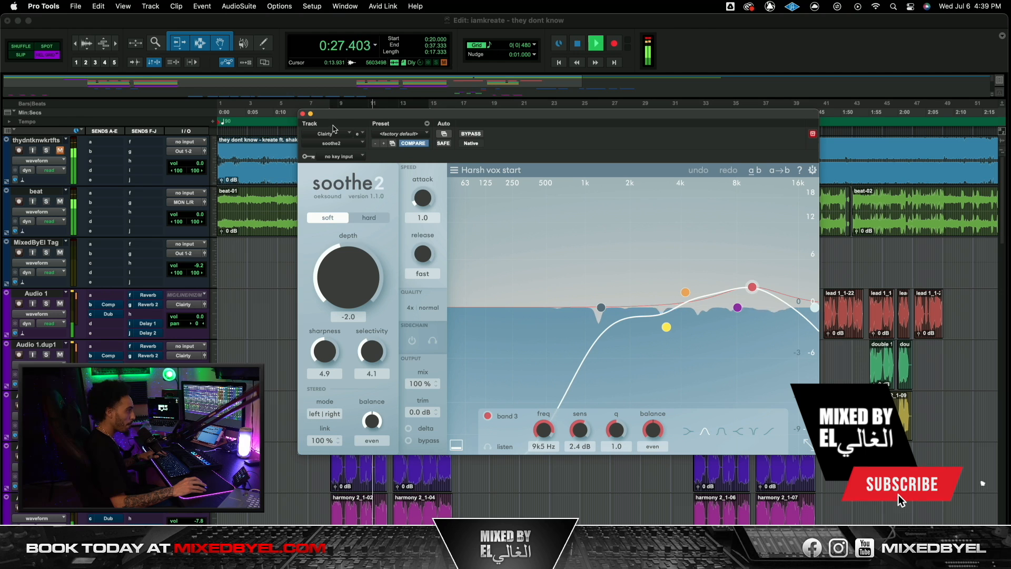
pyautogui.moveTo(356, 117); pyautogui.dragTo(353, 115)
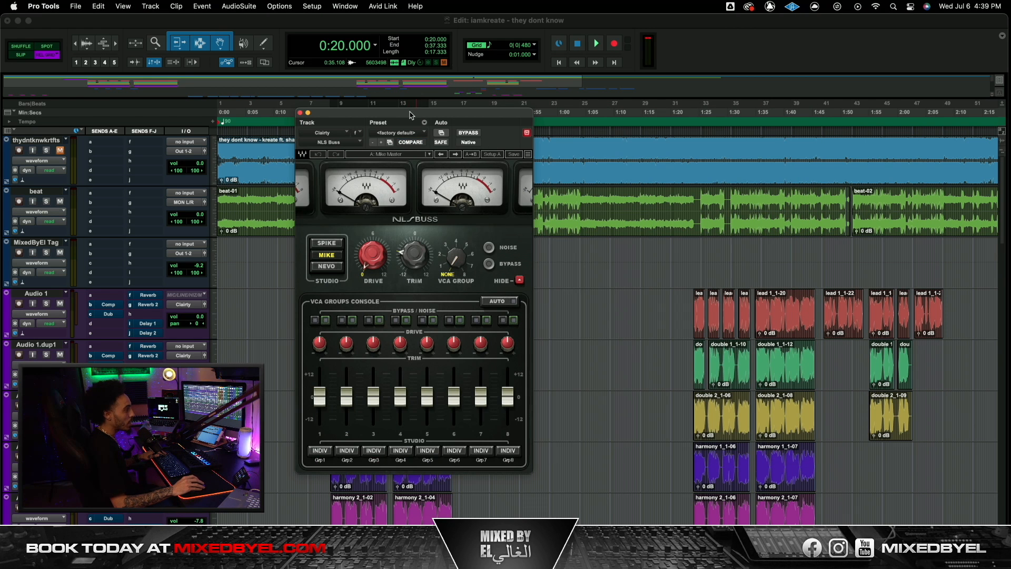
# Examine the Mike studio mode, drive and trim of the NLS Buss on the Clairty track and close the plug-in.
pyautogui.moveTo(411, 115); pyautogui.dragTo(483, 107)
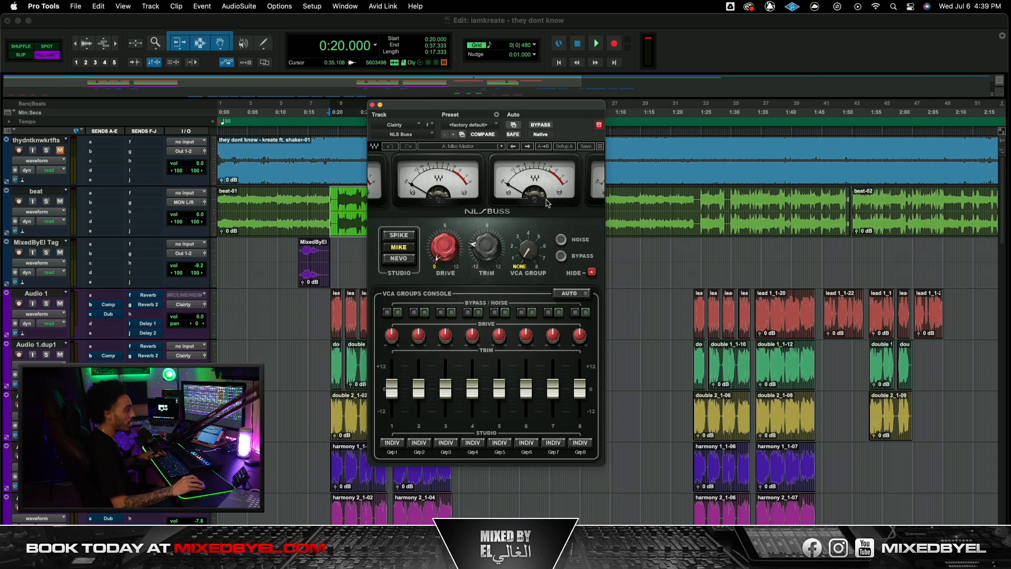
pyautogui.moveTo(474, 246); pyautogui.dragTo(474, 247)
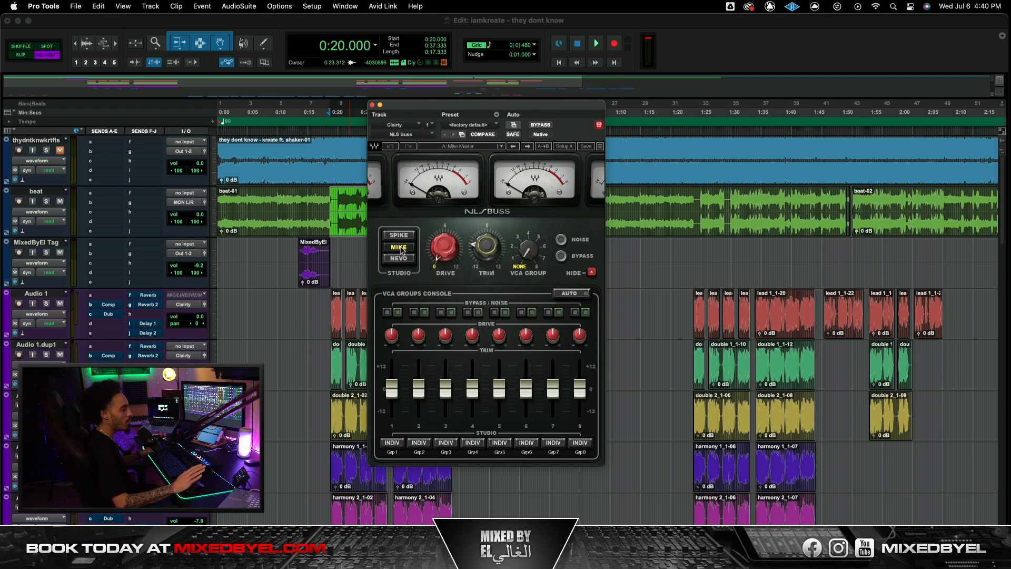
pyautogui.moveTo(480, 239)
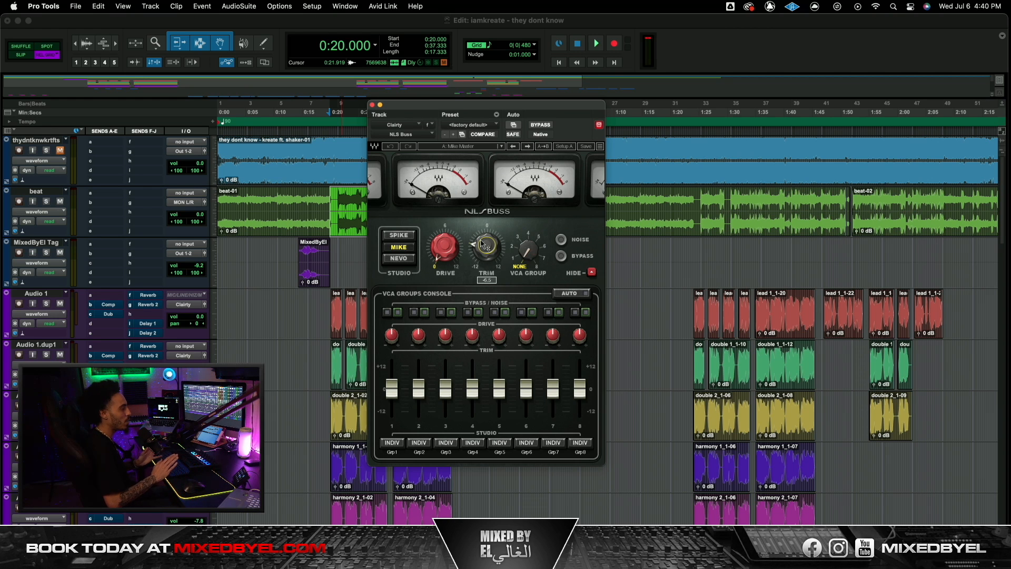
pyautogui.moveTo(451, 251)
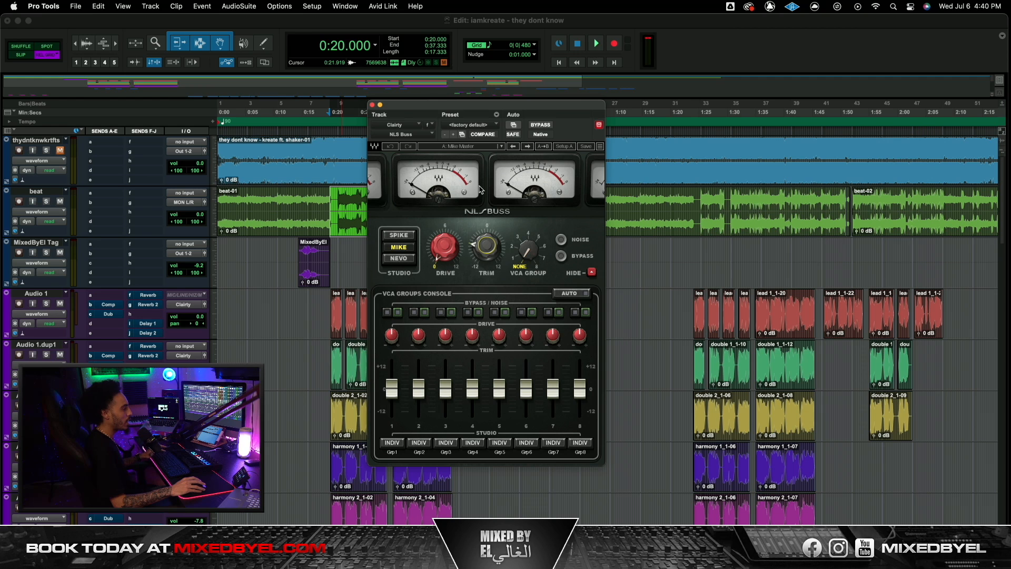
pyautogui.click(372, 105)
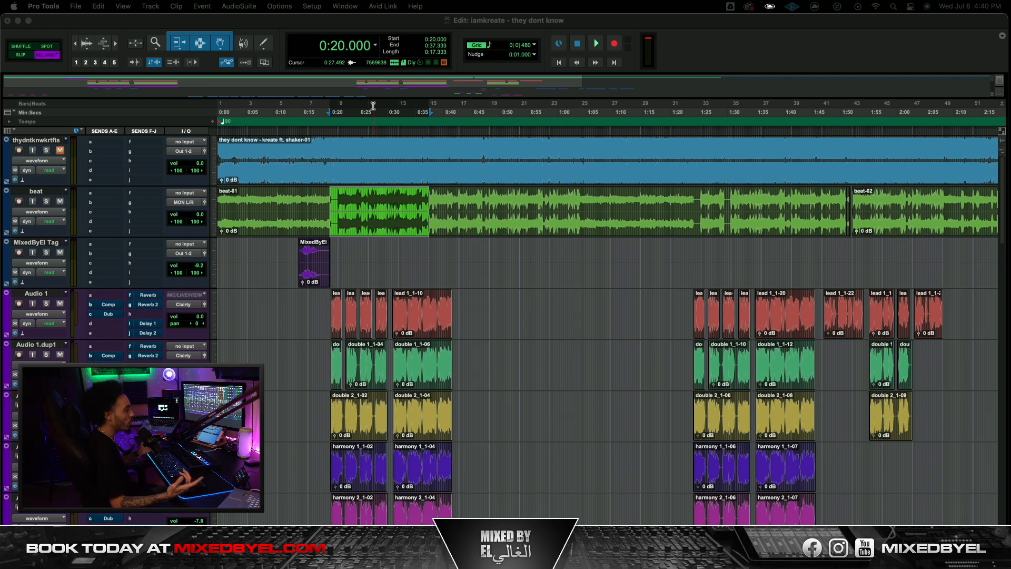
# Audition the selected section, and review the Main P Compressor preset of the CLA-76 on the Comp track, closing it when finished.
pyautogui.press('space')
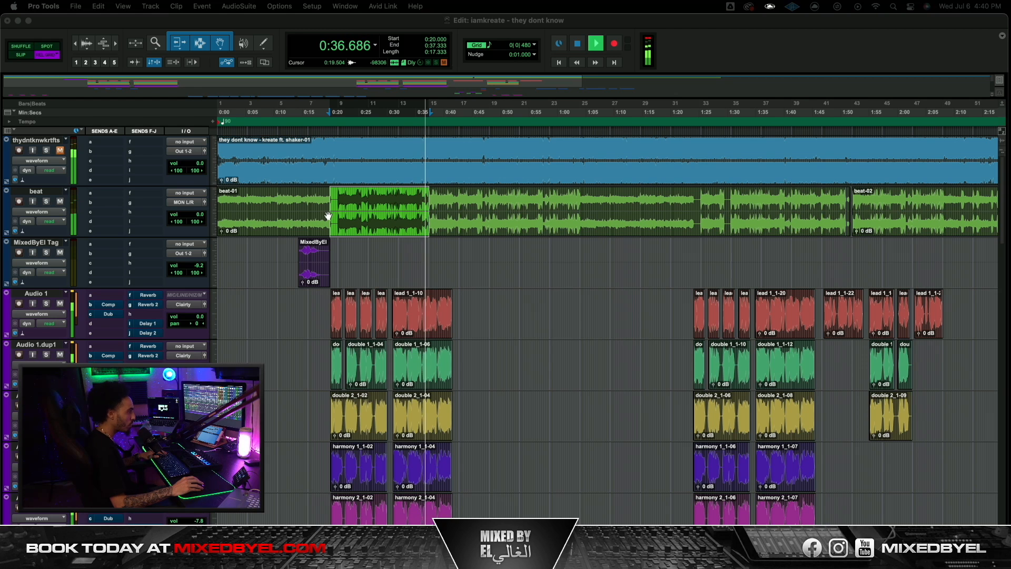
pyautogui.press('space')
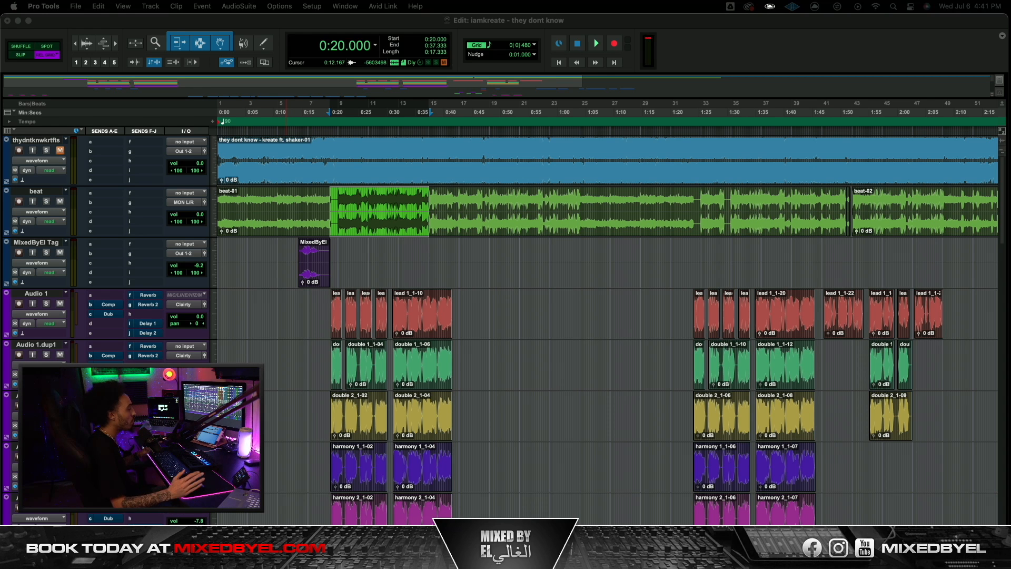
pyautogui.hotkey('shift', '3')
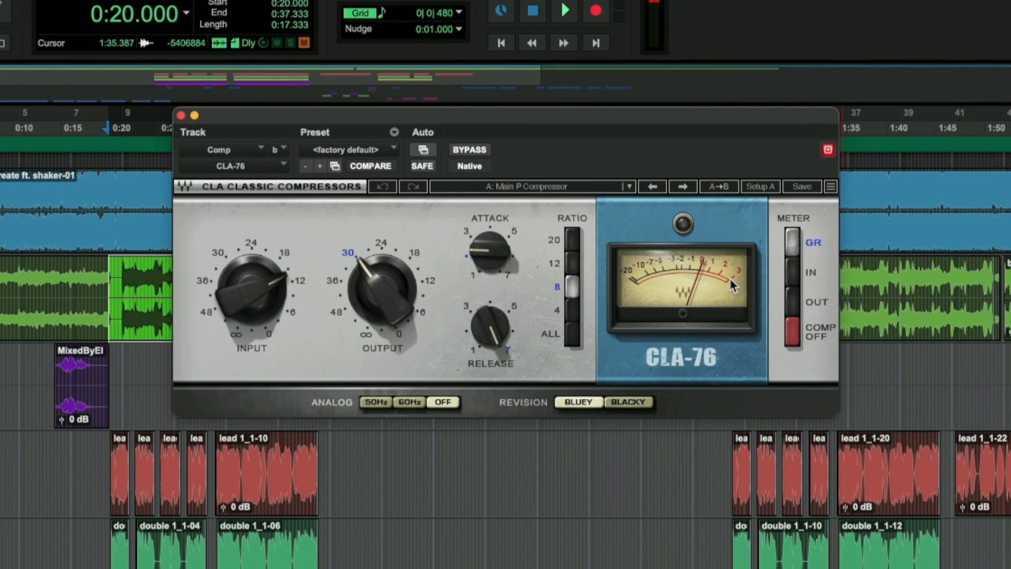
pyautogui.click(181, 115)
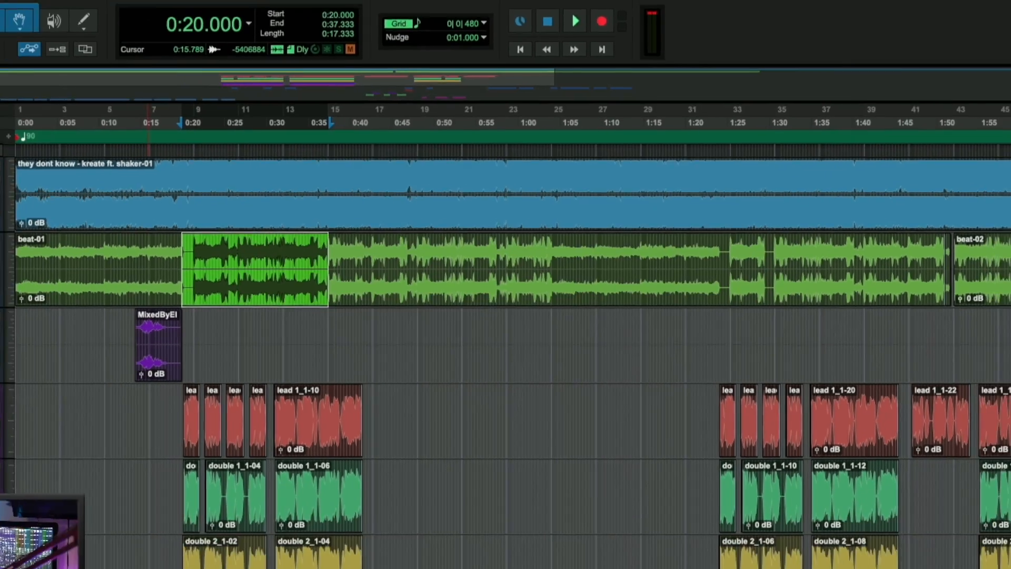
# Review the Doubler2 and S1 Imager settings on the Dub track and close the plug-in.
pyautogui.click(105, 304)
pyautogui.moveTo(380, 106); pyautogui.dragTo(424, 100)
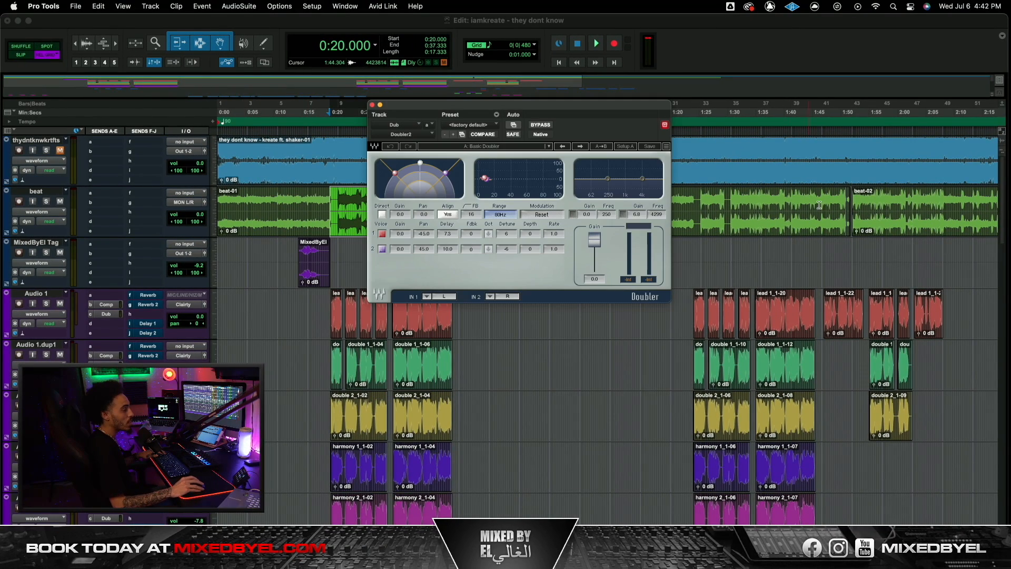
pyautogui.moveTo(505, 107); pyautogui.dragTo(509, 128)
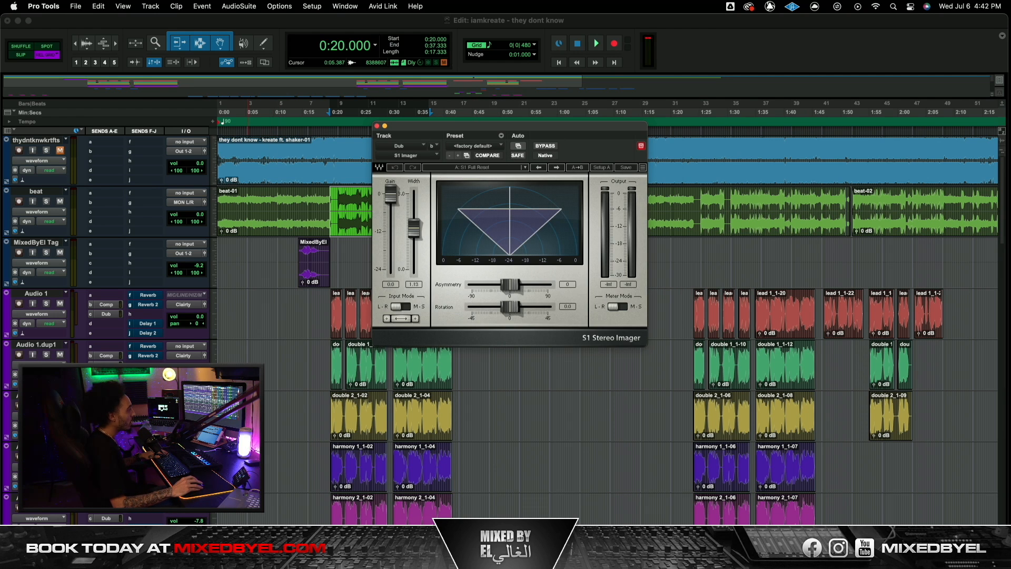
pyautogui.moveTo(515, 125); pyautogui.dragTo(516, 129)
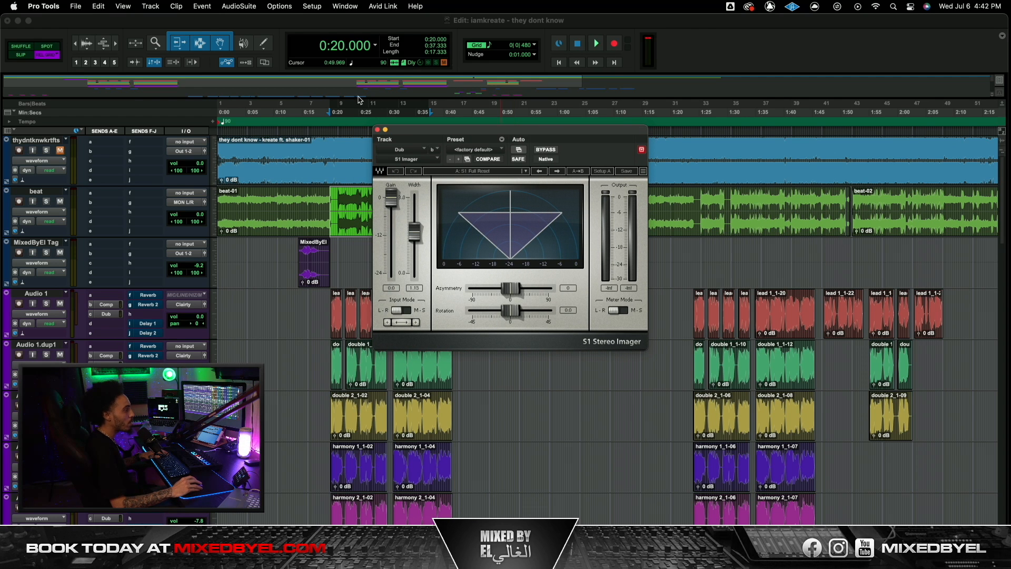
pyautogui.click(377, 129)
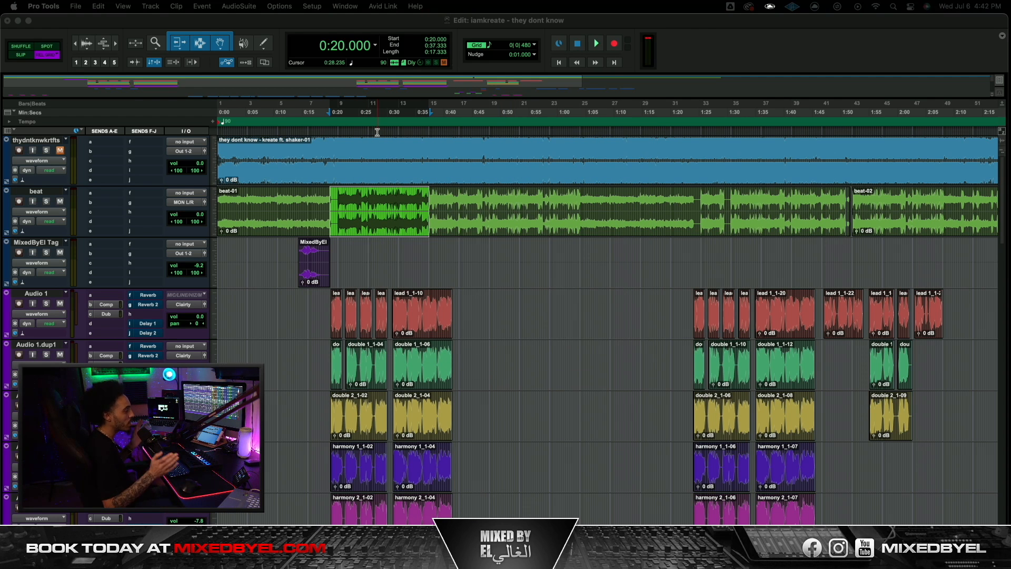
# Examine the lead, double, harmony and hook ad-lib tracks together with their Comp, Dub, reverb and delay sends.
pyautogui.scroll(-2, 353, 216)
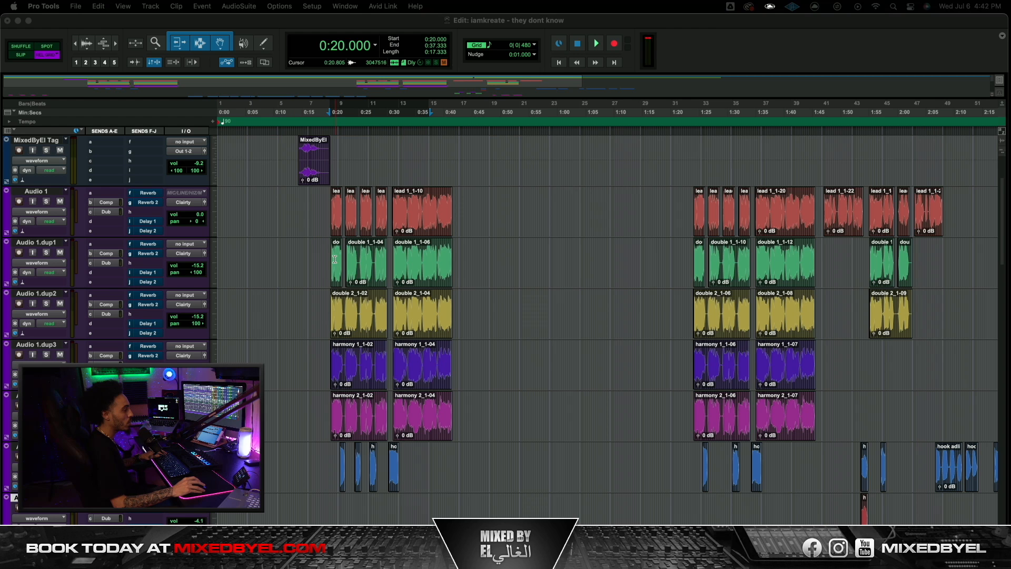
pyautogui.scroll(2, 335, 256)
pyautogui.scroll(-2, 316, 263)
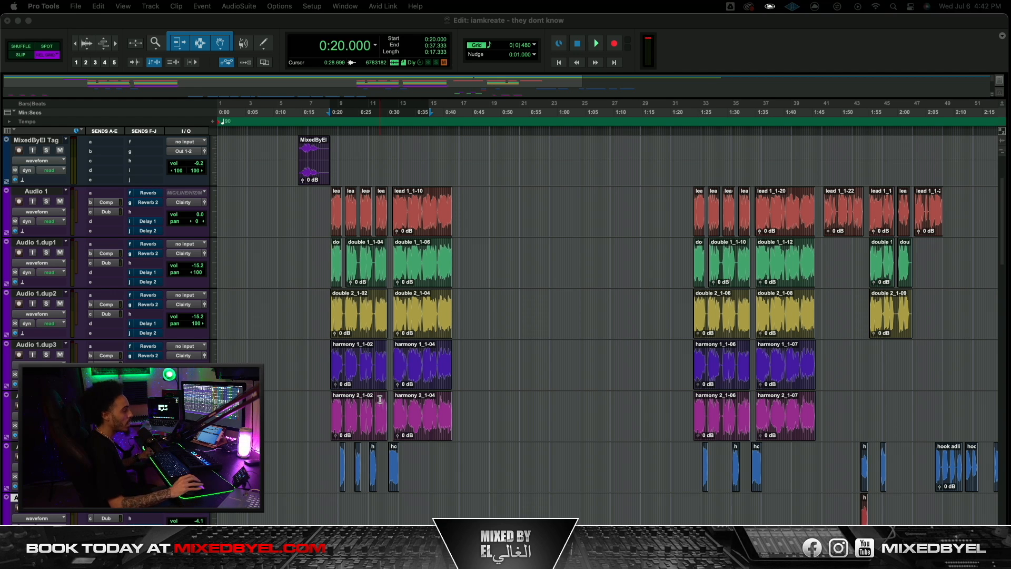
pyautogui.scroll(3, 379, 400)
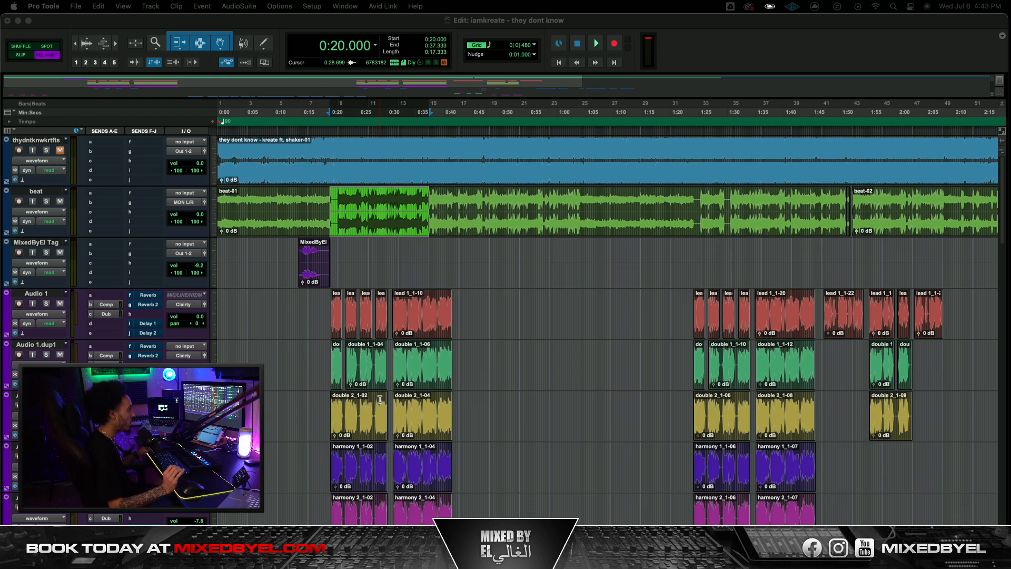
pyautogui.scroll(-1, 325, 390)
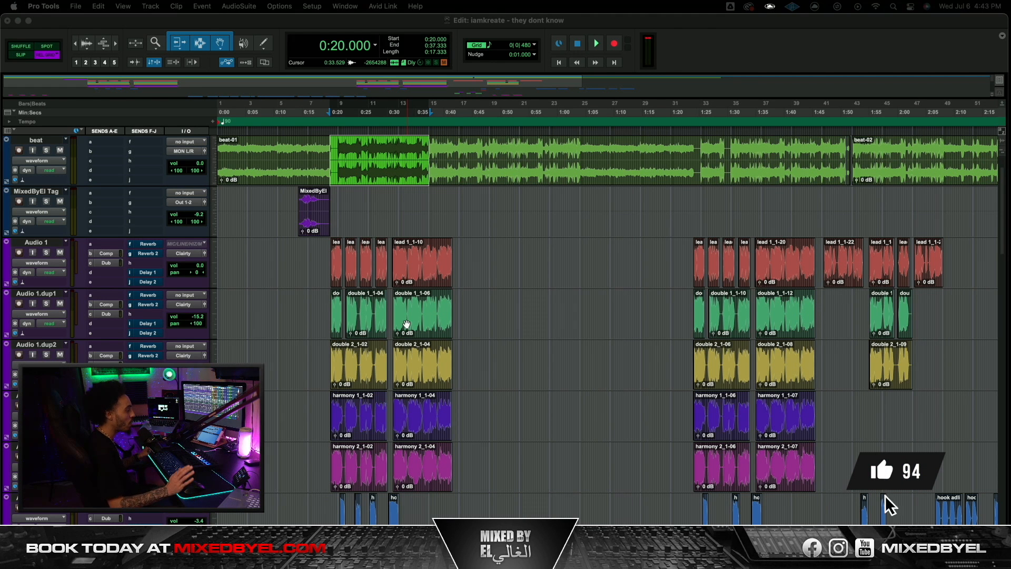
pyautogui.scroll(2, 416, 326)
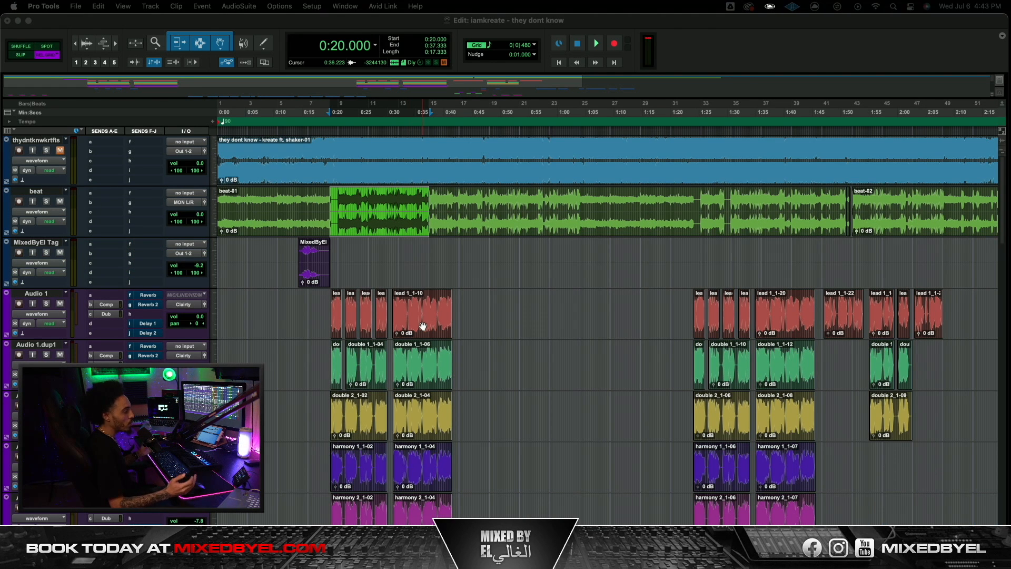
pyautogui.scroll(-4, 369, 324)
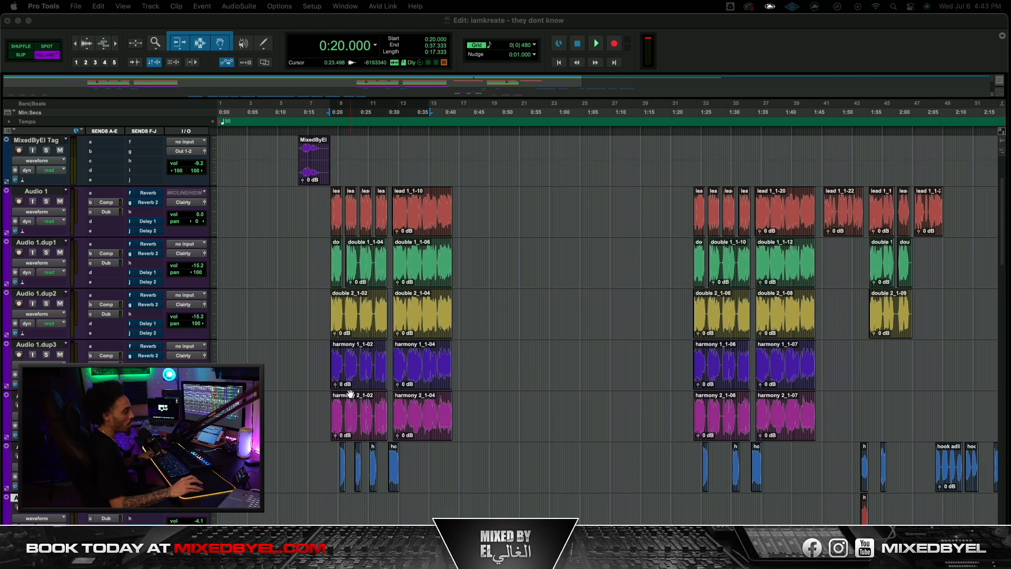
pyautogui.scroll(4, 344, 290)
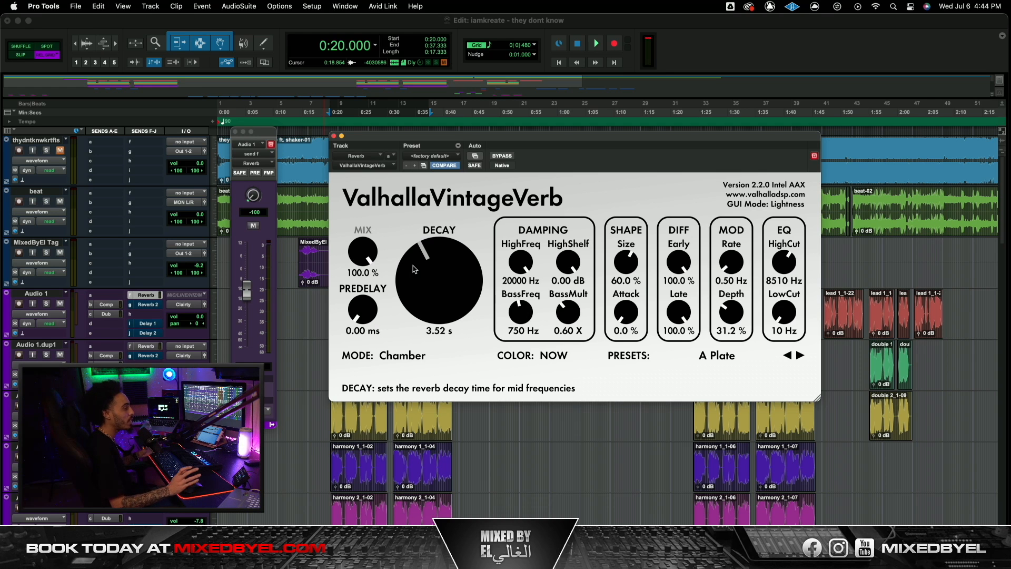
# Review the Chamber mode, decay and EQ settings of ValhallaVintageVerb on the Reverb track, audition the selected section, and close the plug-in.
pyautogui.moveTo(782, 316)
pyautogui.mouseDown()
pyautogui.moveTo(787, 272)
pyautogui.moveTo(776, 317)
pyautogui.mouseUp()
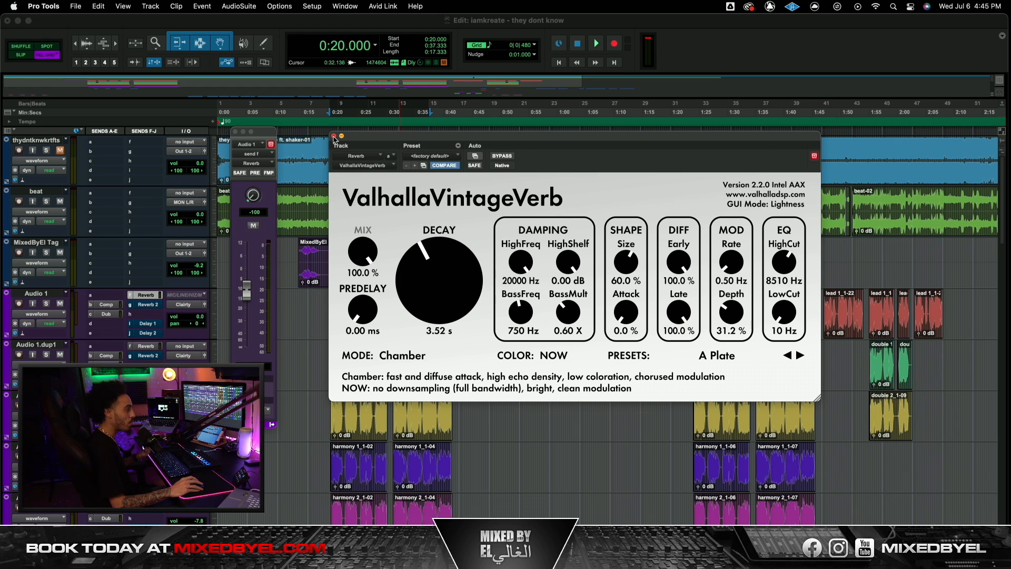
pyautogui.press('space')
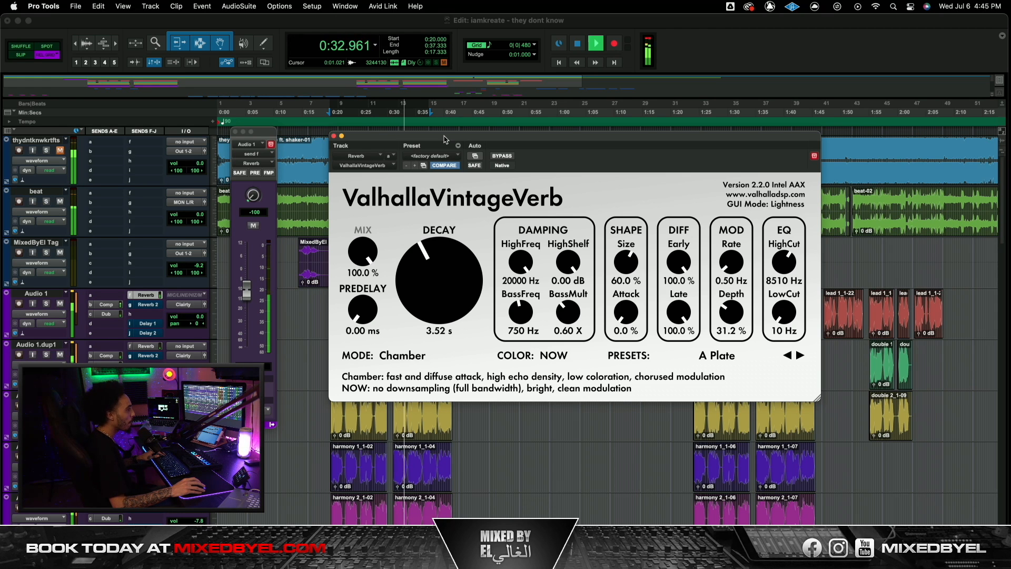
pyautogui.moveTo(444, 140); pyautogui.dragTo(440, 143)
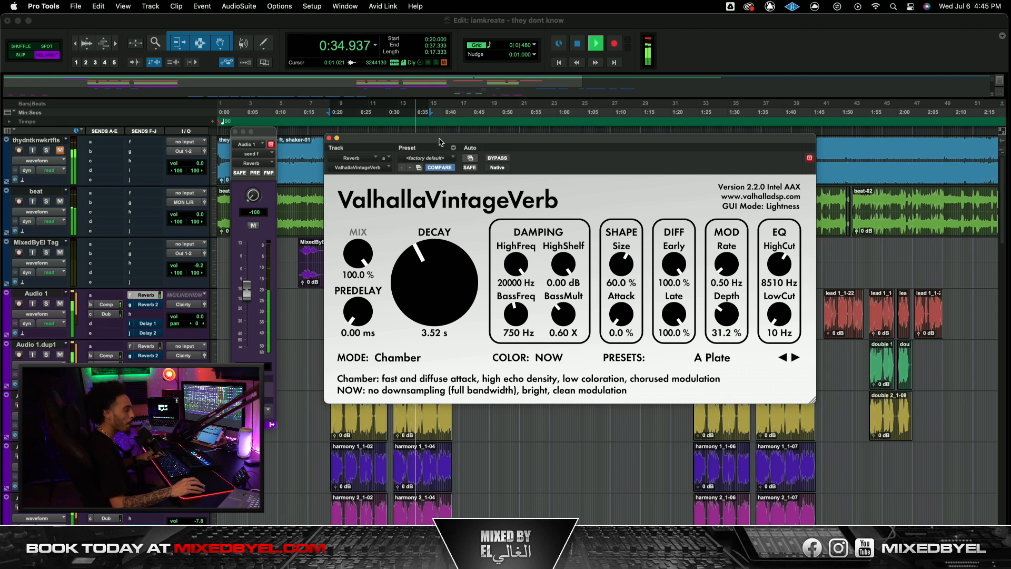
pyautogui.press('space')
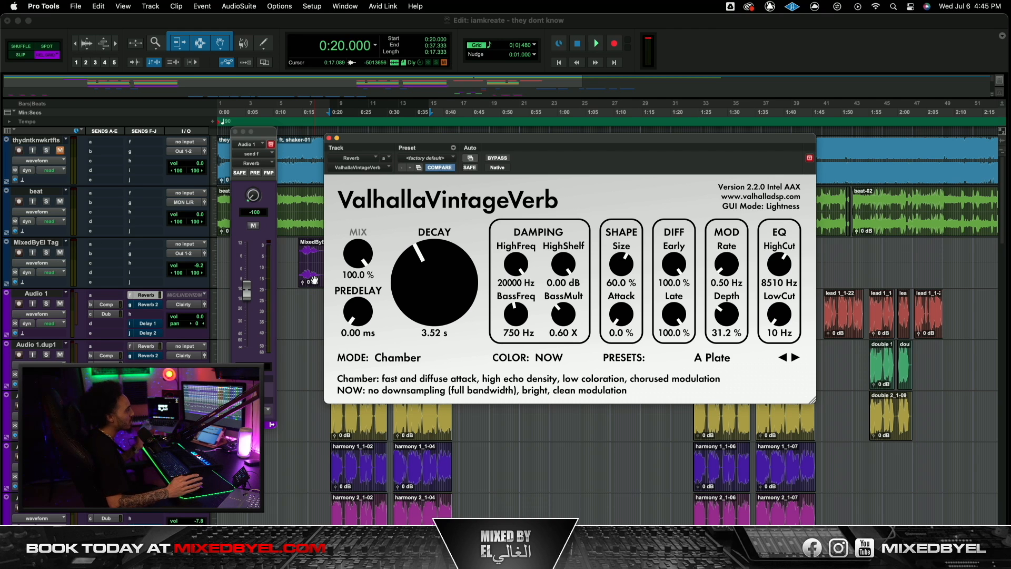
pyautogui.click(329, 138)
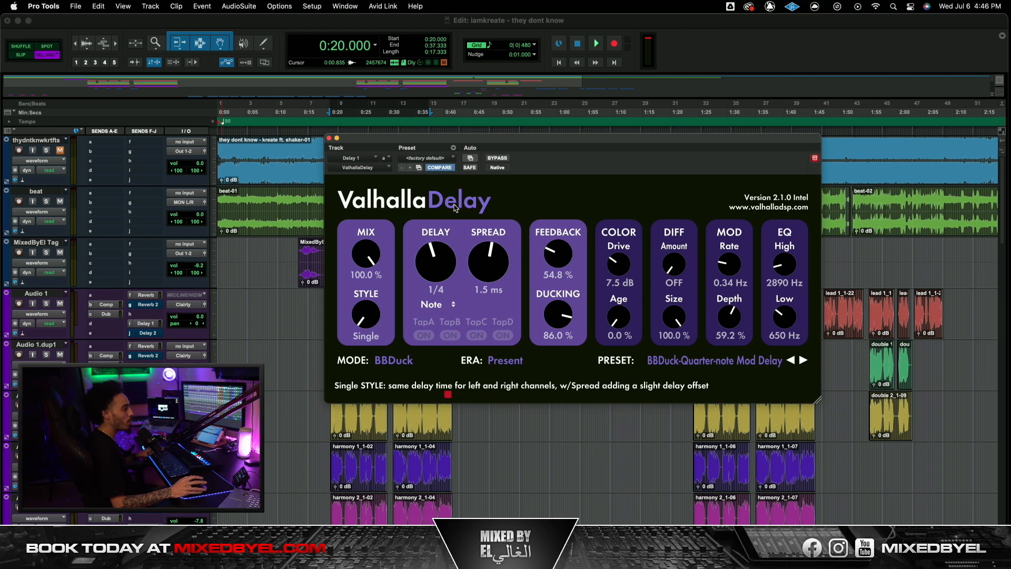
# Review the ValhallaDelay, ValhallaVintageVerb and Doubler2 settings on the Delay 1 track and start auditioning the selected section.
pyautogui.moveTo(431, 178); pyautogui.dragTo(390, 176)
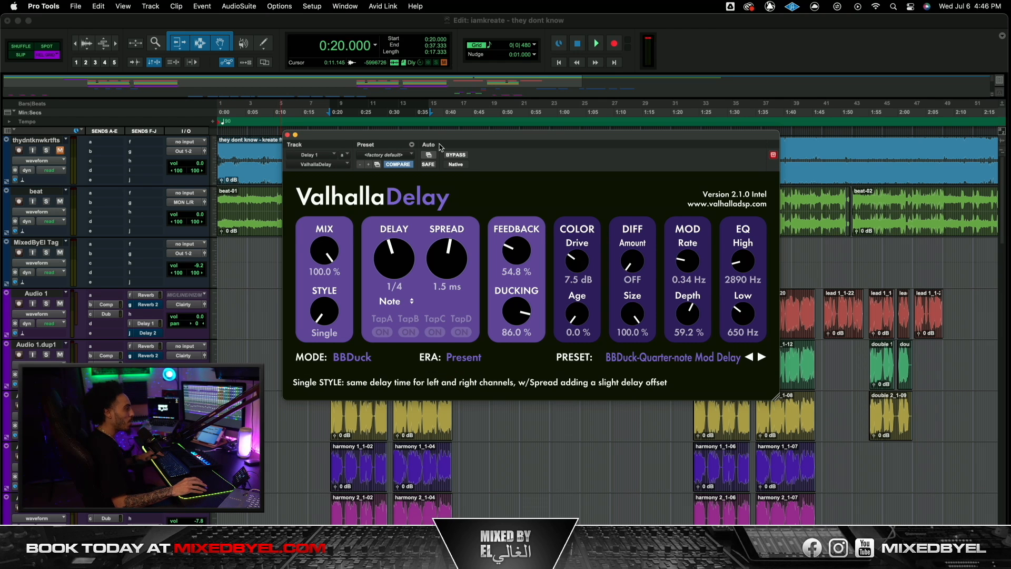
pyautogui.moveTo(442, 148); pyautogui.dragTo(406, 157)
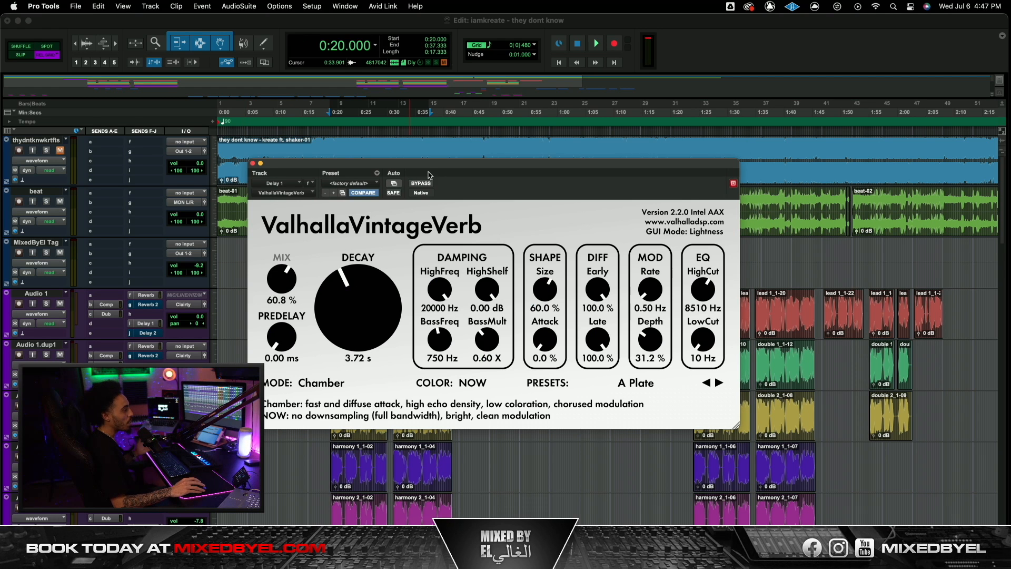
pyautogui.moveTo(429, 169); pyautogui.dragTo(437, 159)
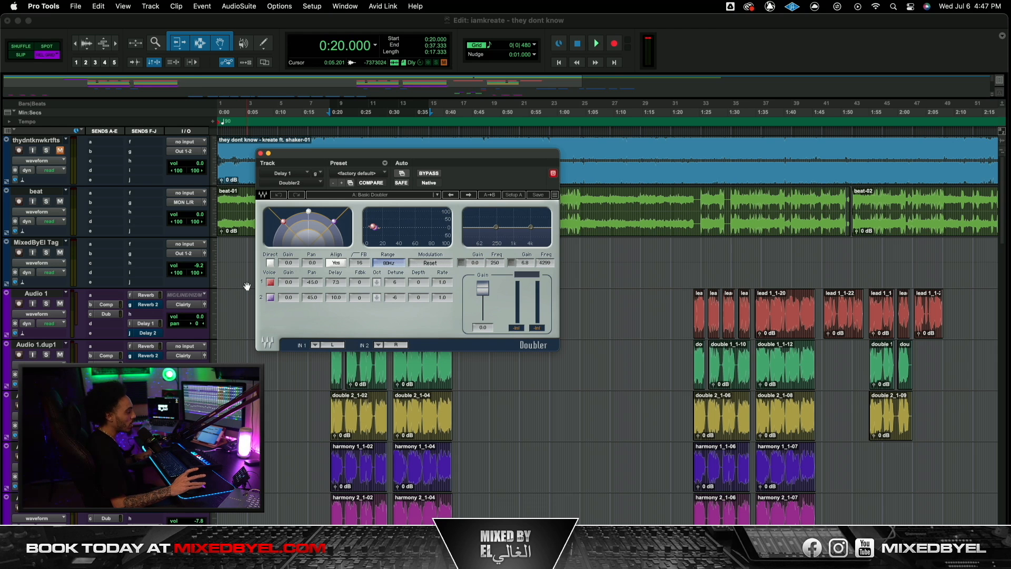
pyautogui.press('space')
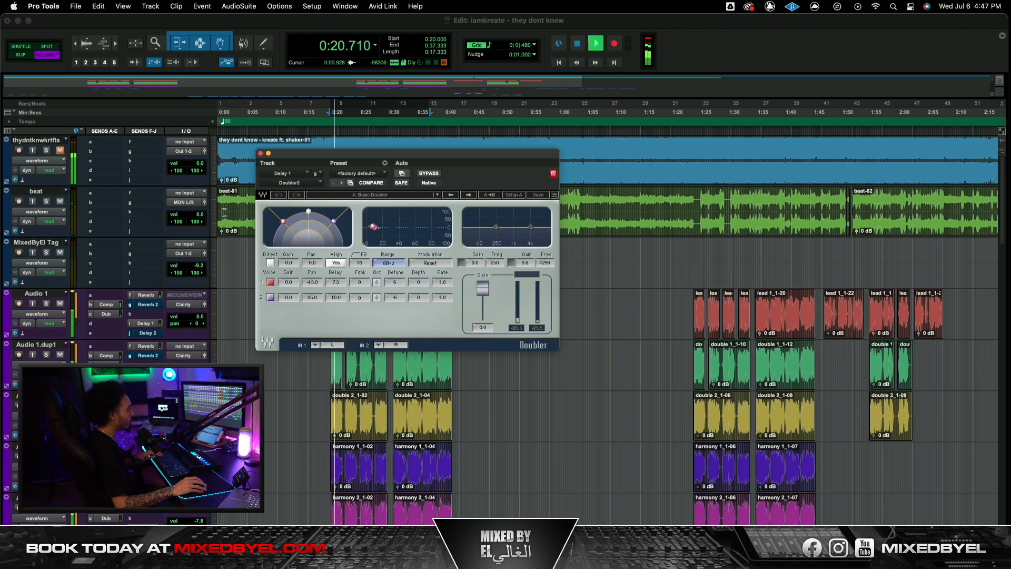